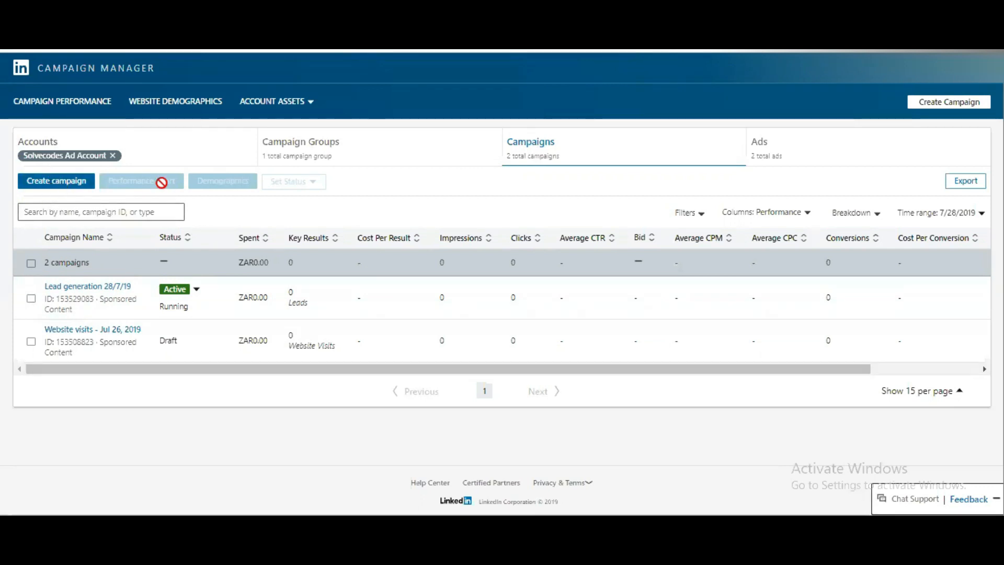
Create a new campaign named "Lead Generation Broader Audience" and choose Lead generation as its objective.
left_click(51, 184)
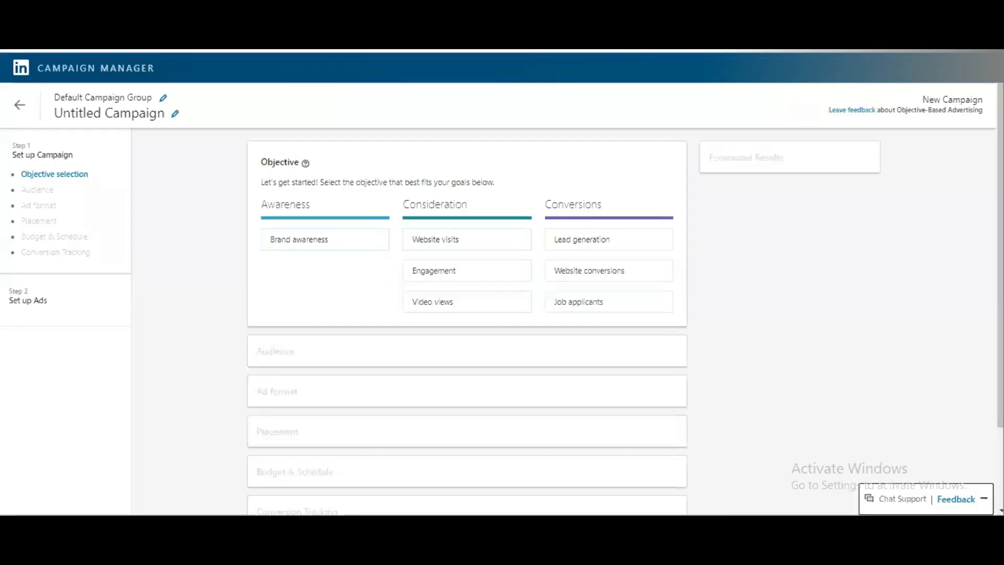
left_click(175, 114)
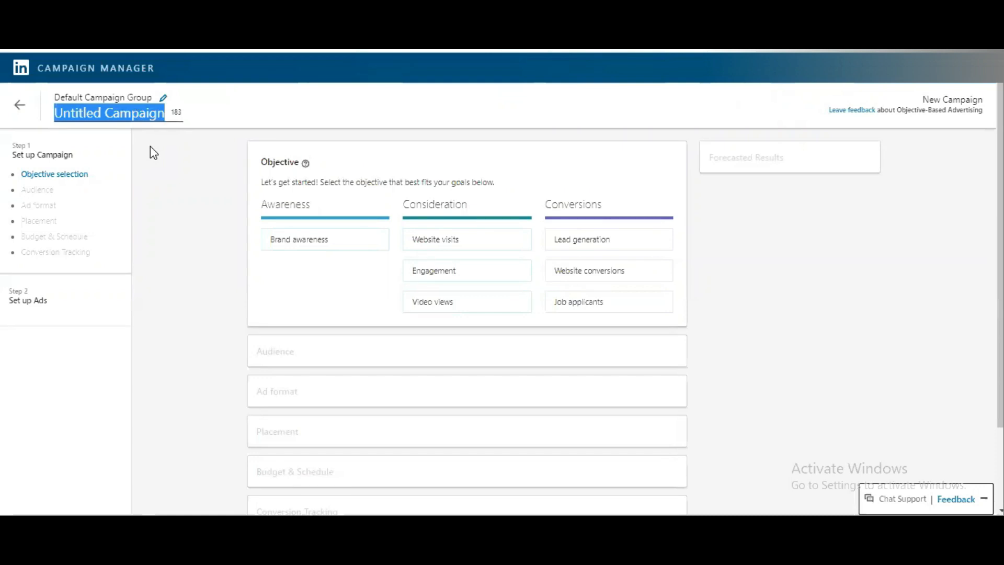
type("Lead Generatio")
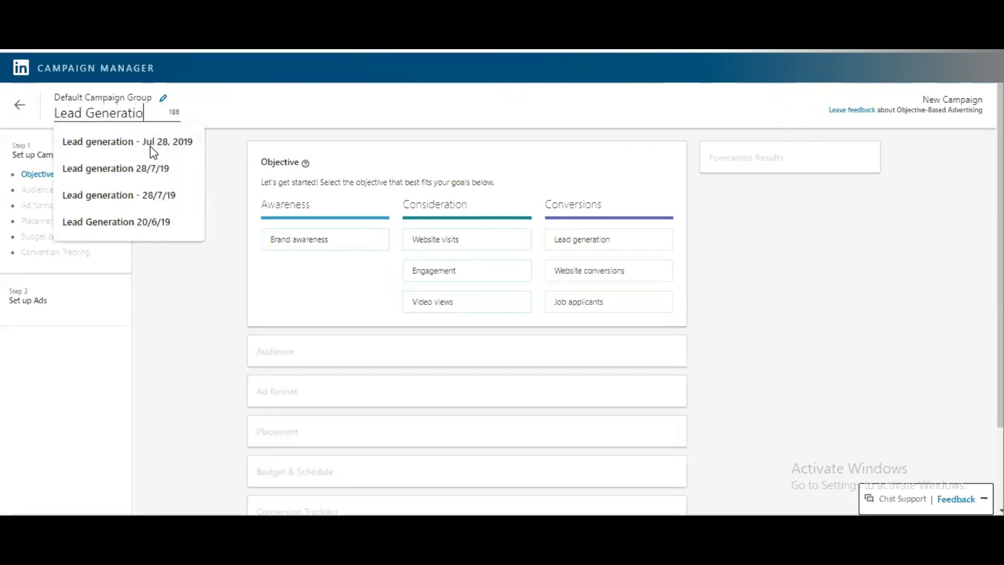
type("n Broade")
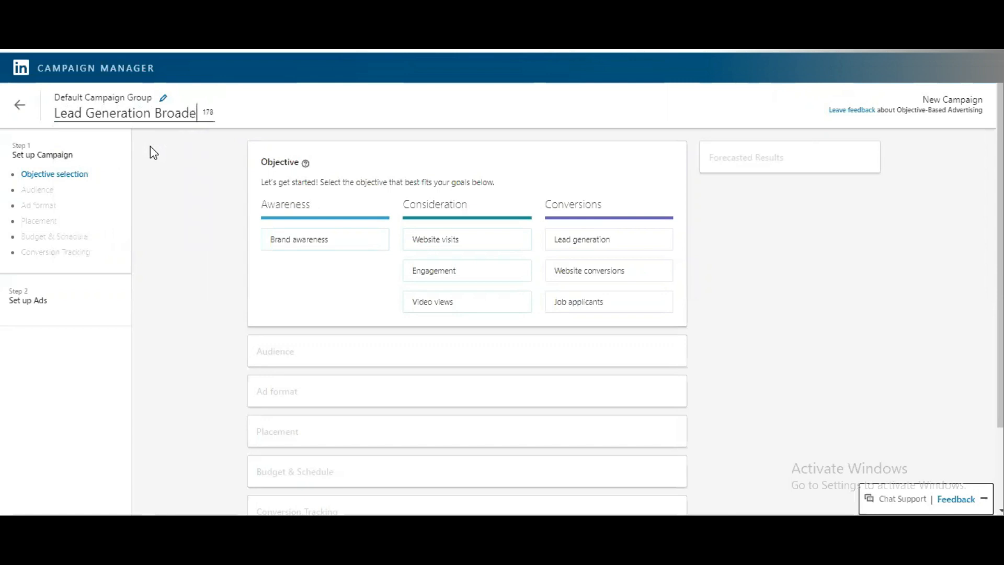
type("r Audience")
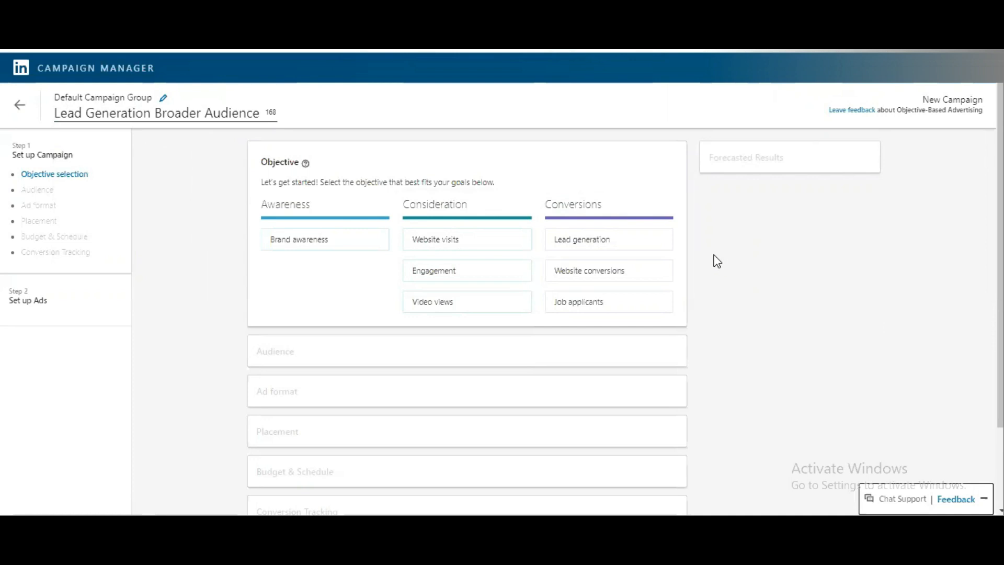
left_click(597, 253)
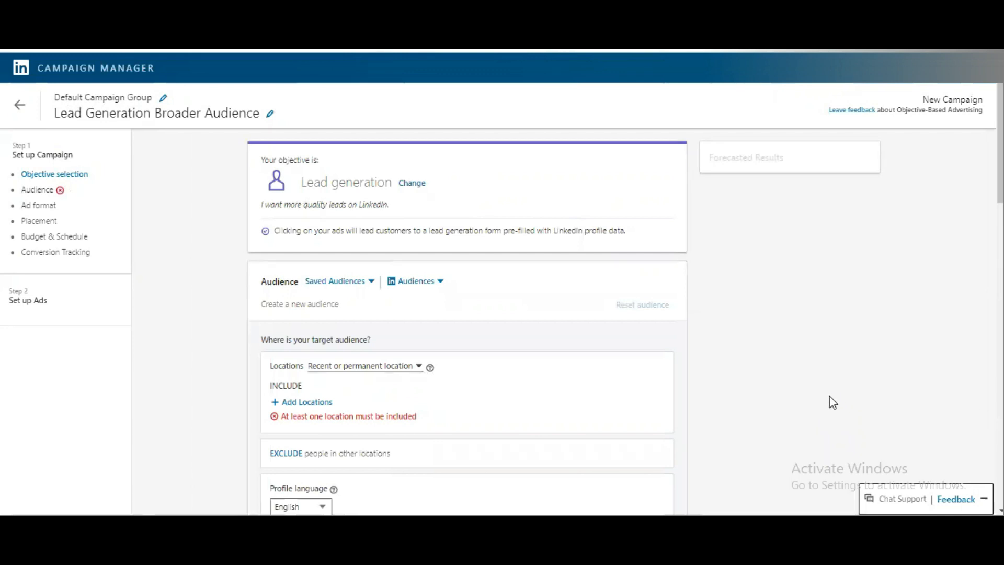
Examine the saved audiences and LinkedIn's predefined audiences available for the campaign.
scroll(357, 247, "down", 2)
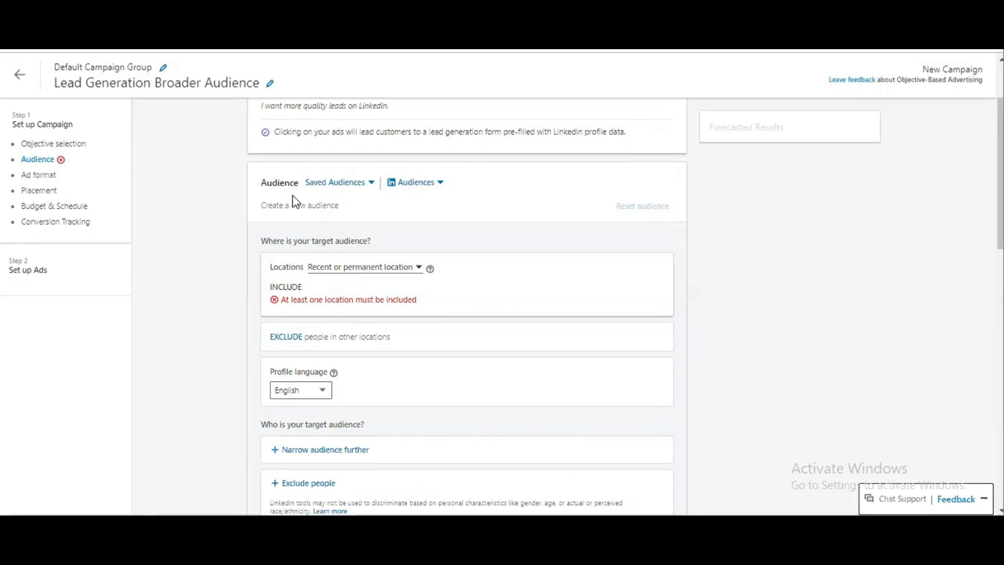
double_click(288, 286)
left_click(353, 183)
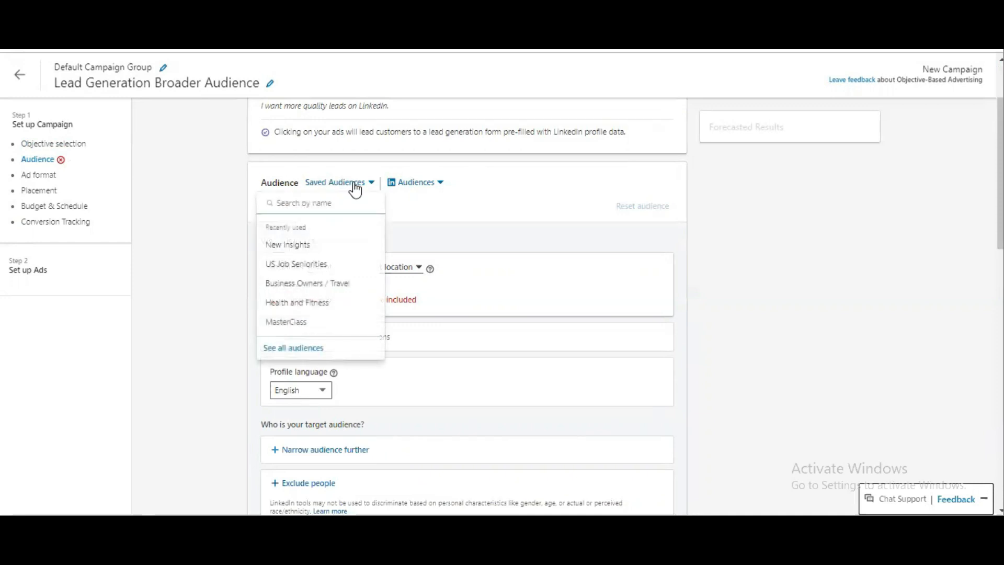
left_click(352, 185)
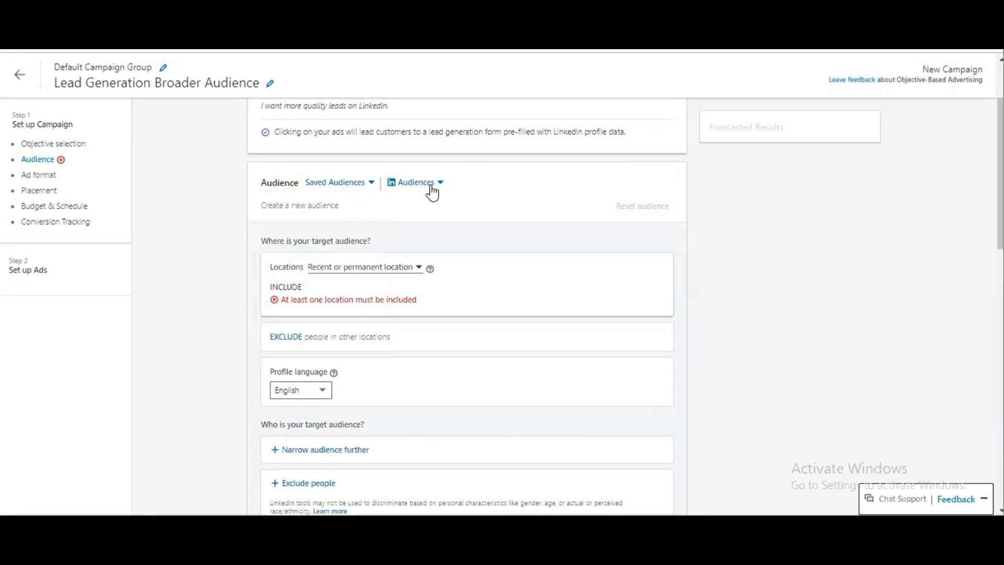
left_click(356, 189)
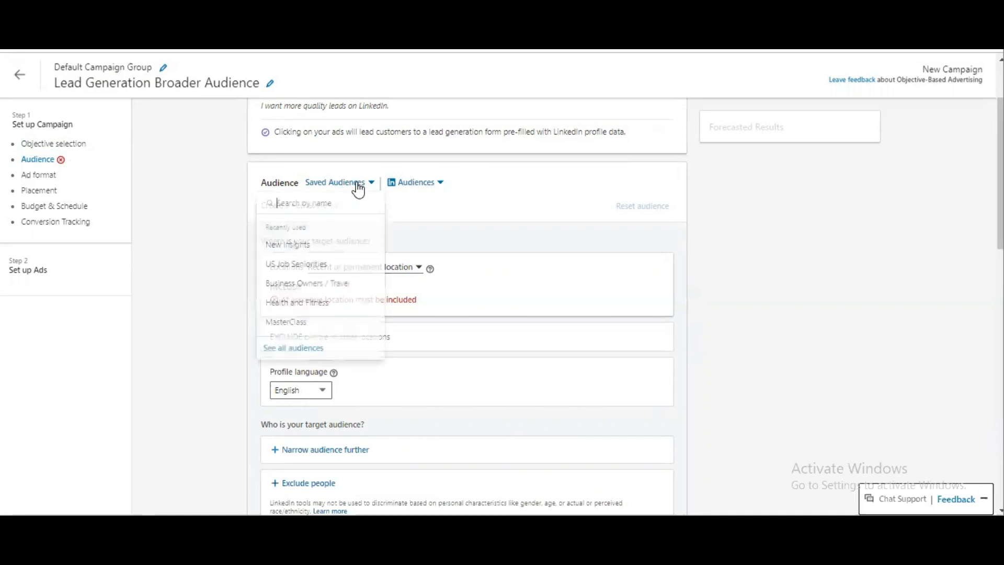
left_click(224, 289)
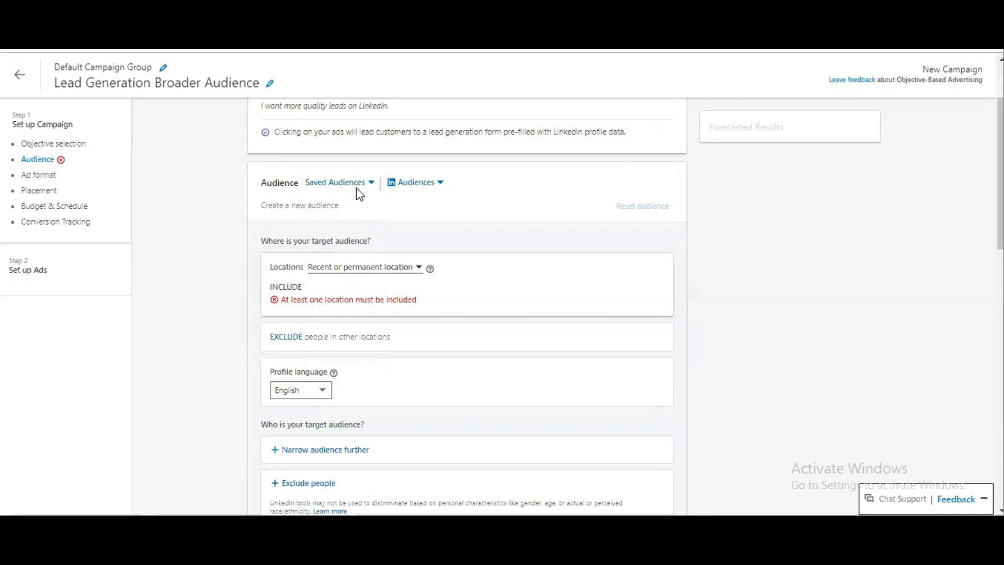
left_click(441, 184)
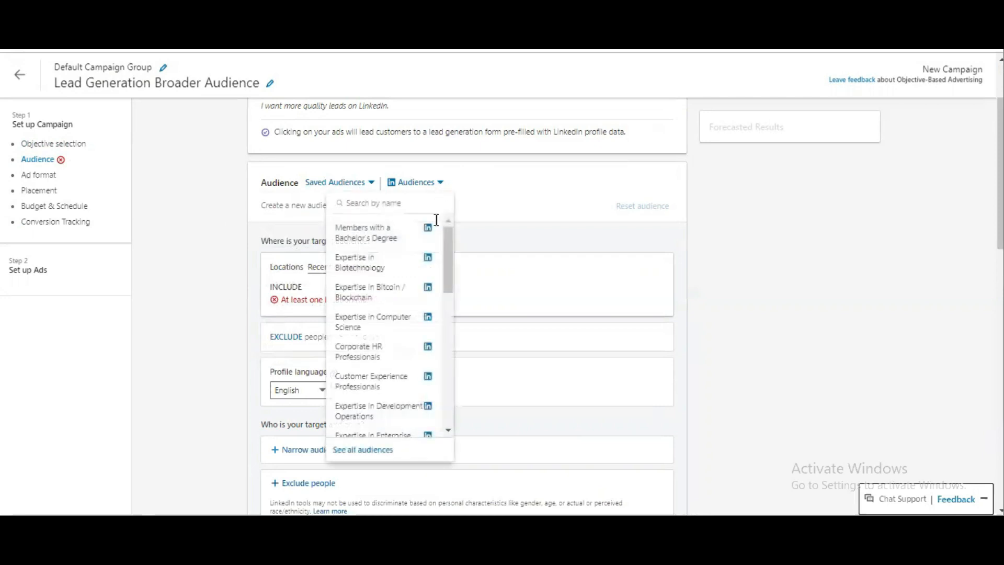
scroll(409, 324, "down", 1)
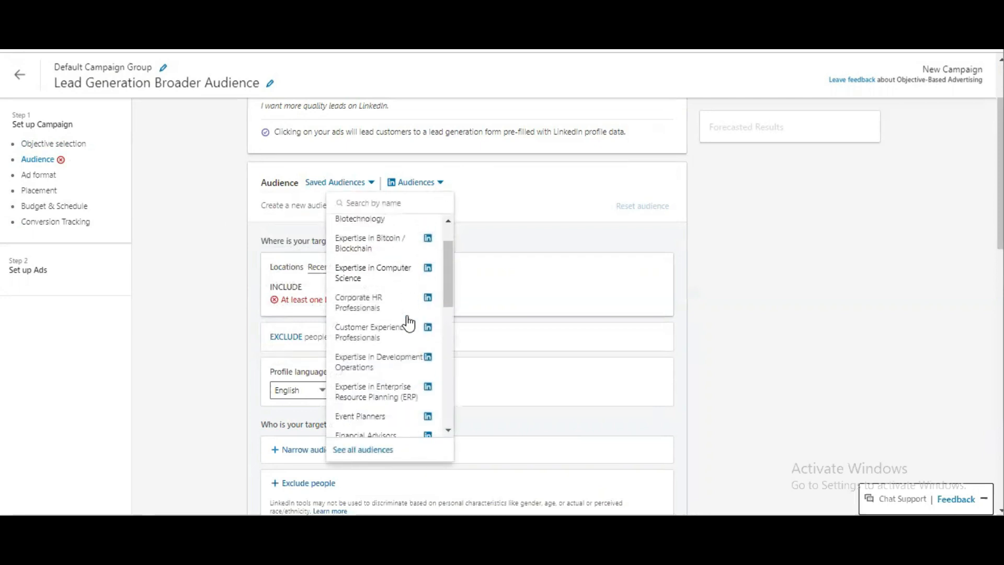
scroll(408, 322, "down", 5)
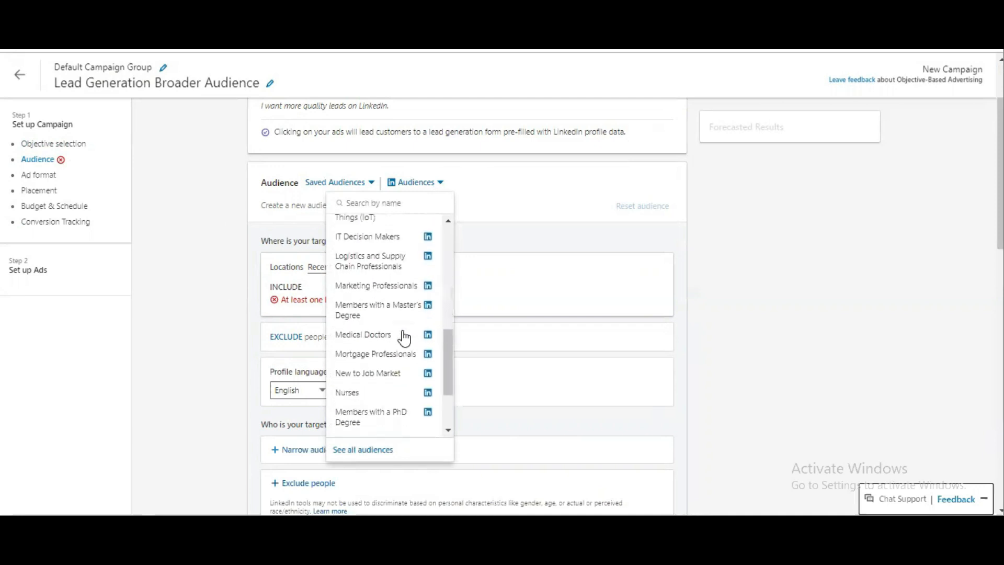
scroll(428, 376, "up", 5)
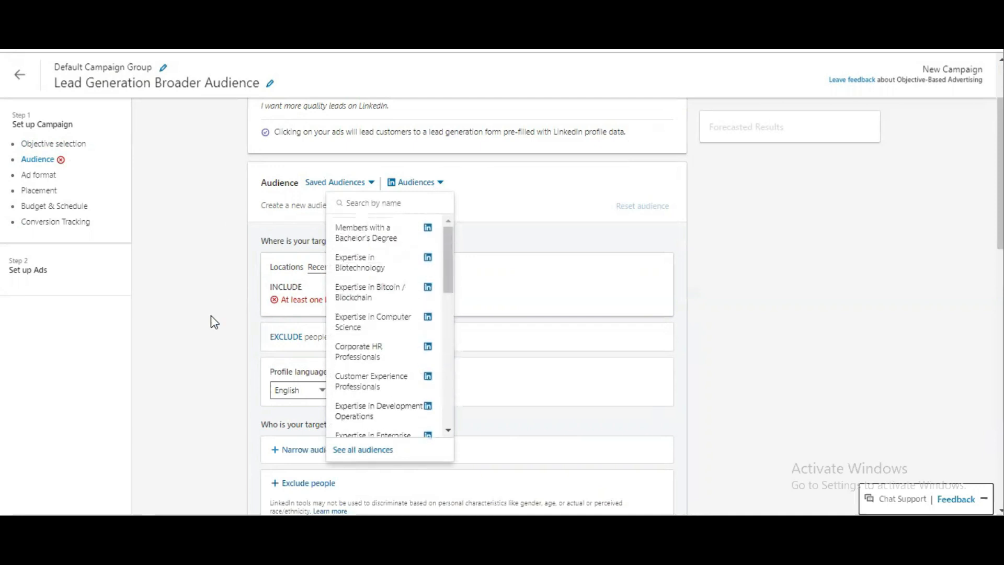
left_click(256, 230)
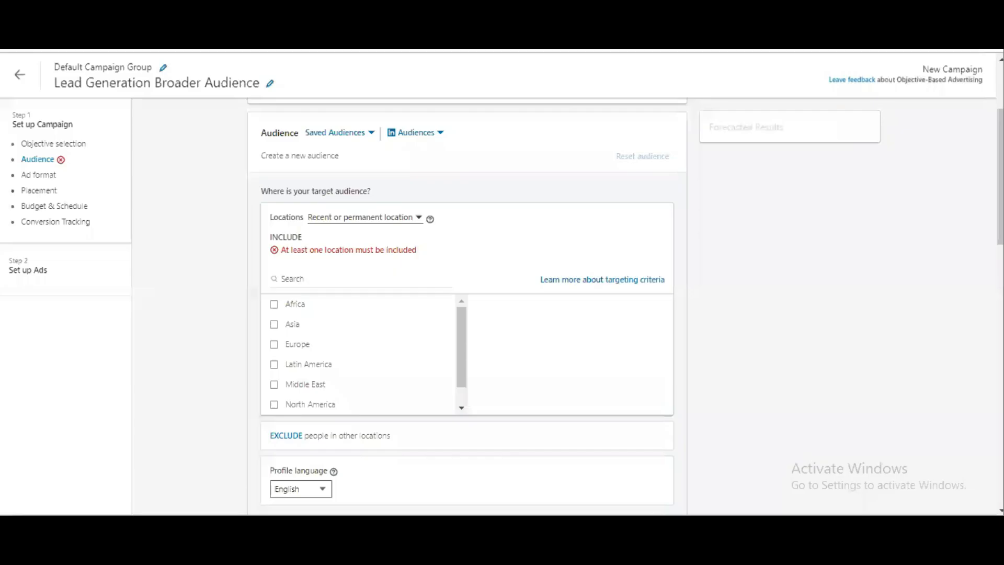
Include South Africa as the target location of the audience.
left_click(365, 280)
type("so")
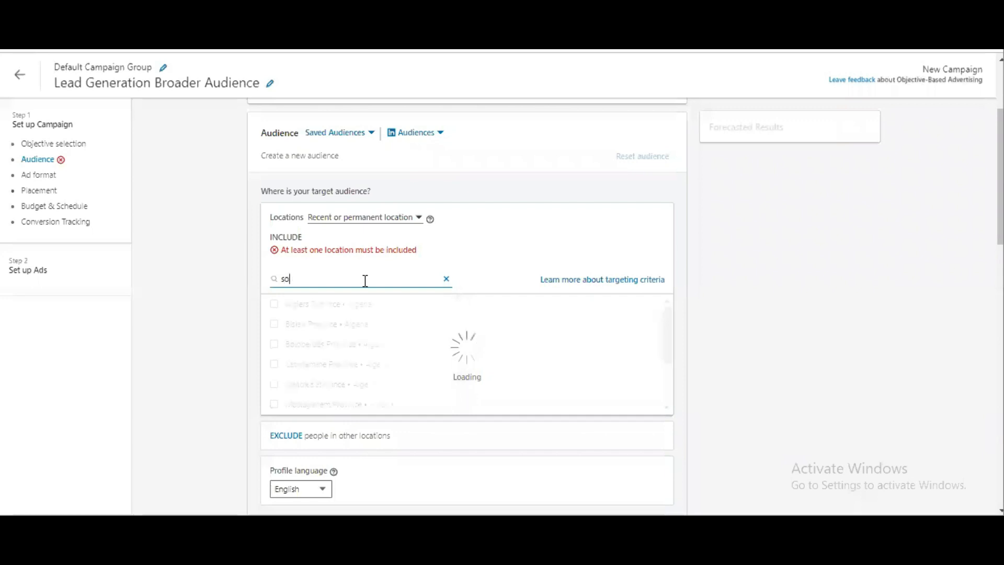
type("uth a")
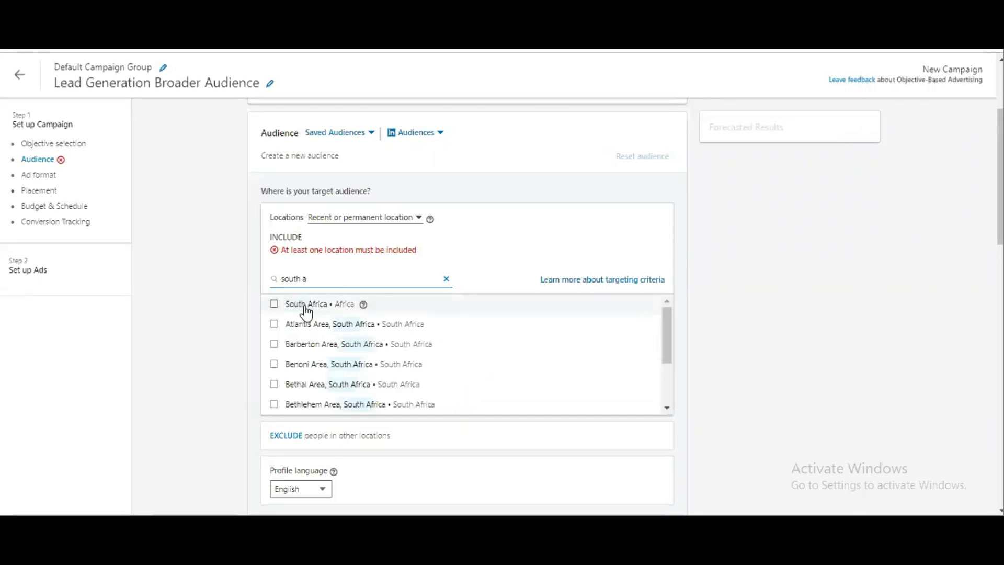
left_click(286, 307)
left_click(202, 327)
Narrow the target audience further by including the job title HR Manager.
scroll(202, 328, "down", 2)
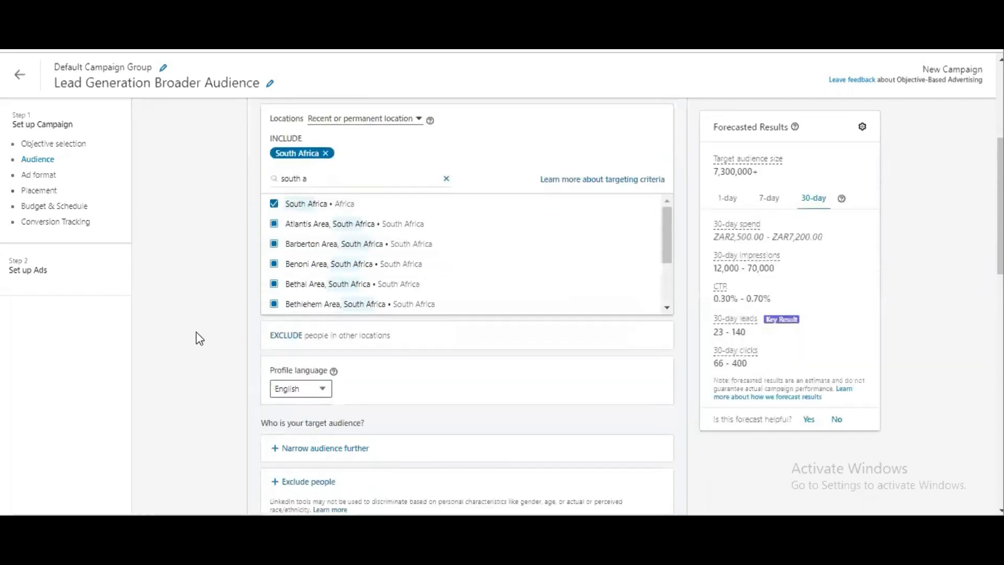
scroll(174, 375, "down", 2)
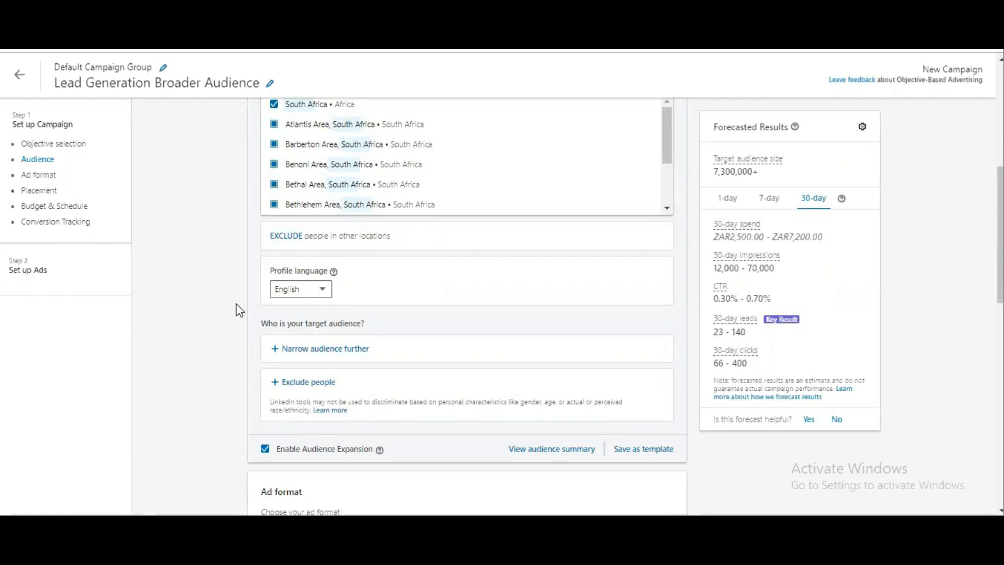
scroll(233, 314, "down", 1)
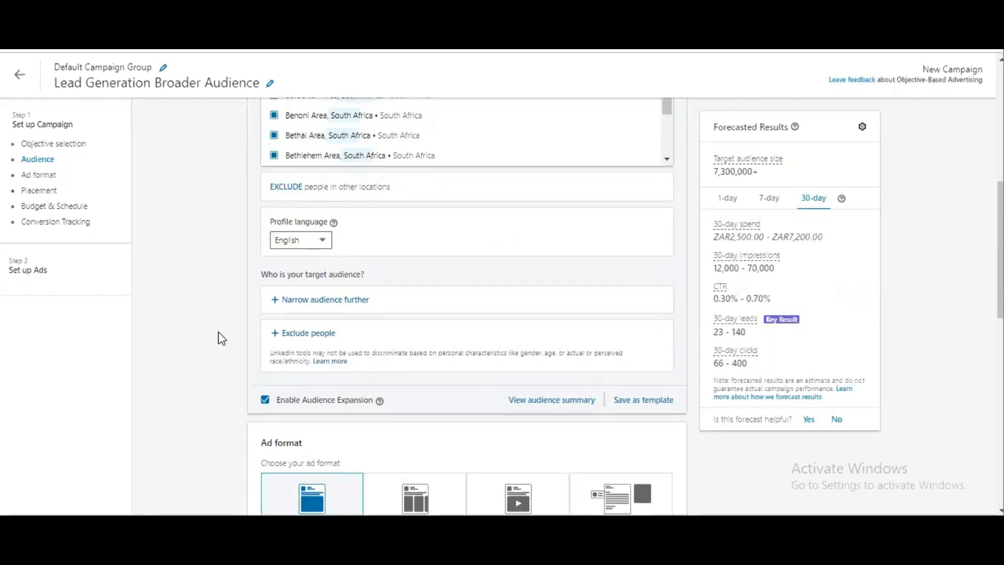
scroll(220, 337, "up", 2)
scroll(220, 337, "down", 3)
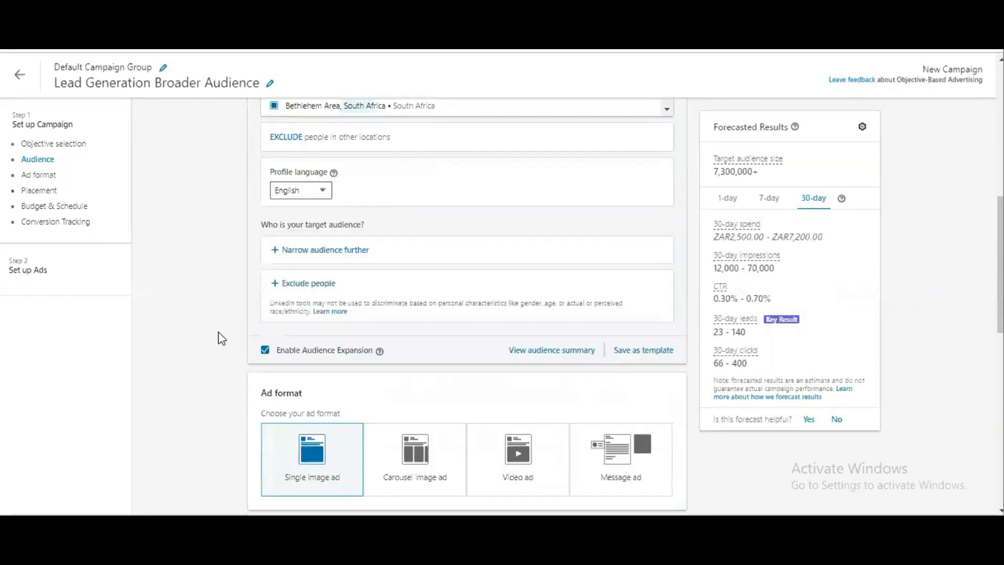
left_click(328, 250)
scroll(365, 234, "up", 1)
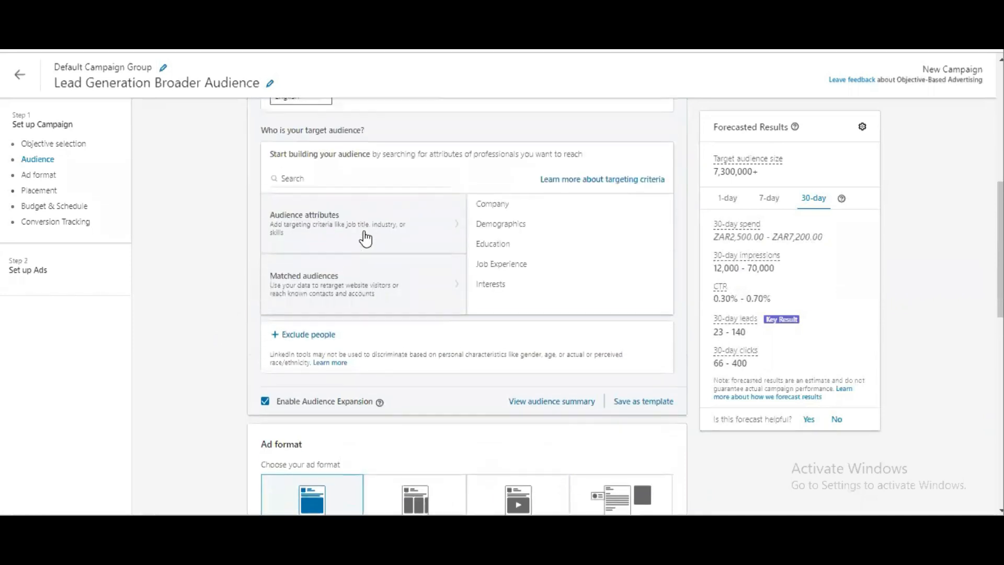
left_click(376, 177)
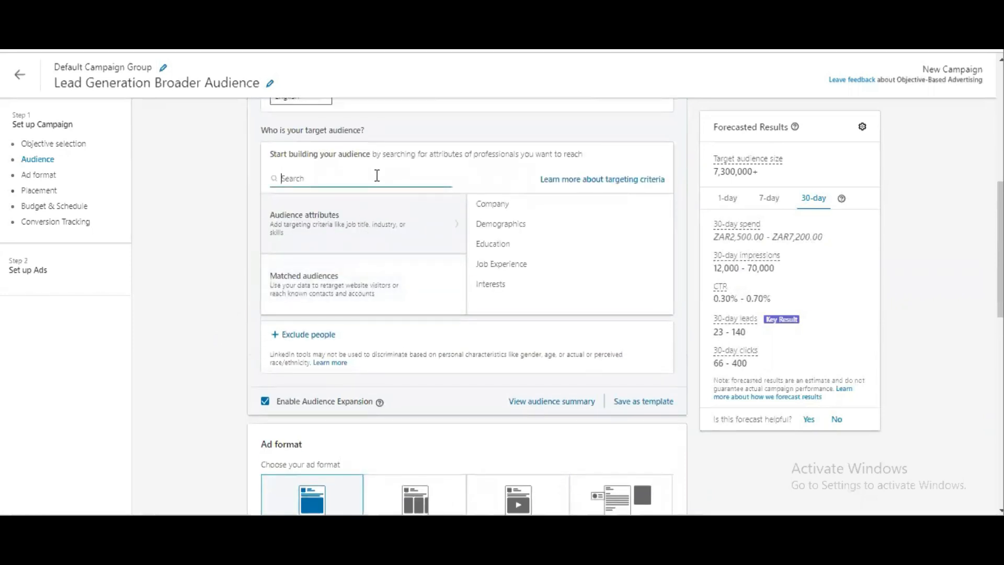
type("hr m")
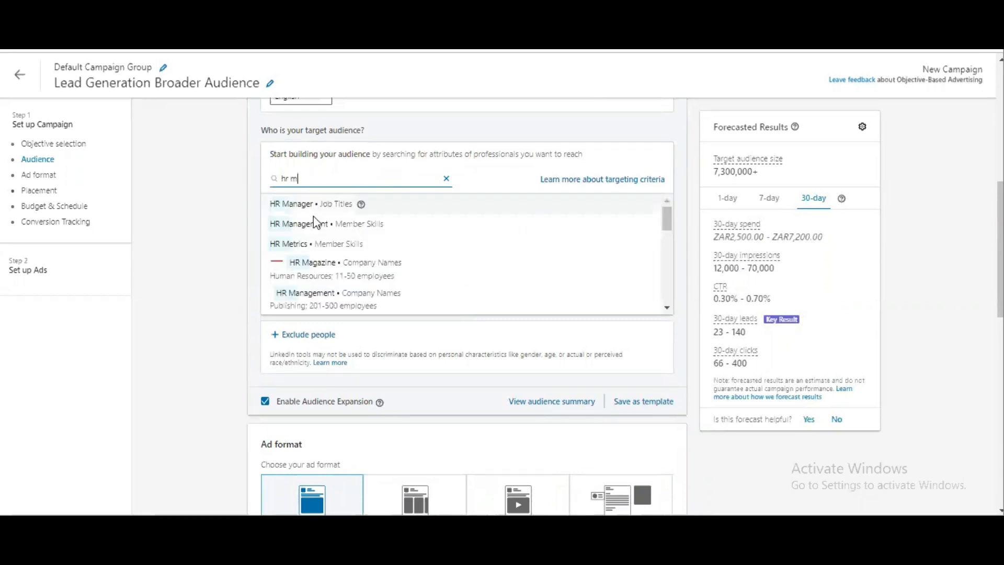
left_click(312, 204)
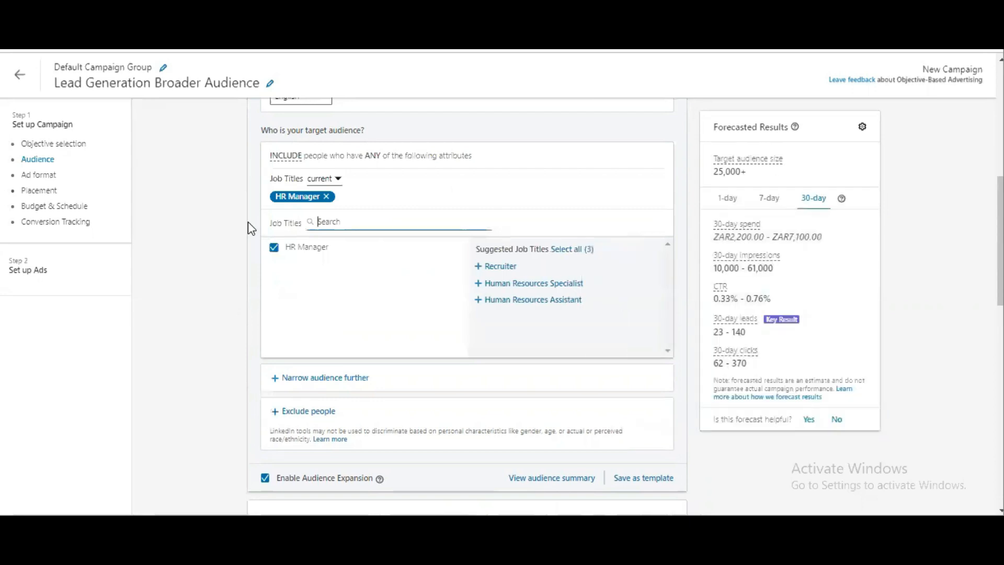
Add the suggested job titles Recruiter, Human Resources Specialist and Human Resources Assistant to the included attributes.
left_click(510, 266)
left_click(511, 268)
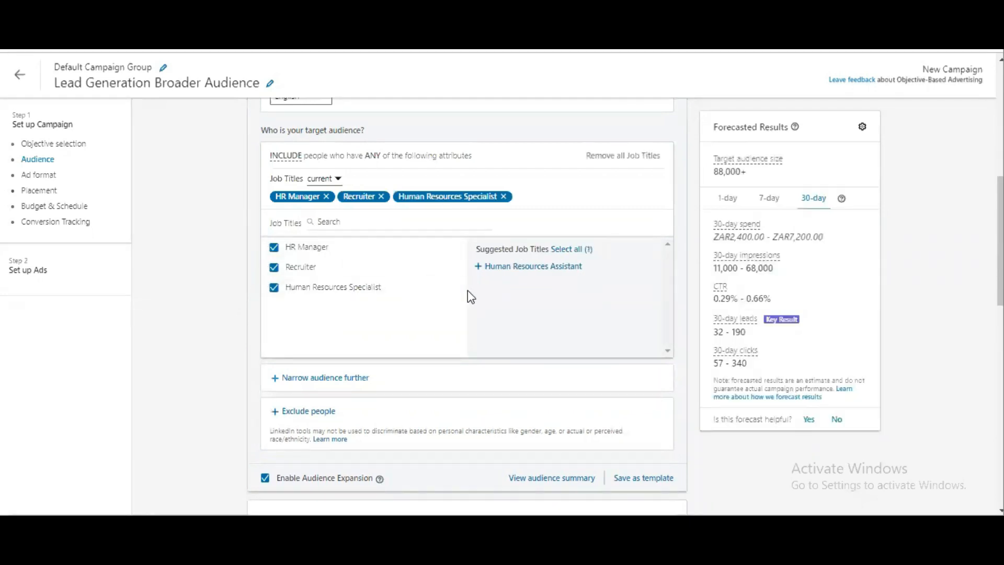
left_click(506, 267)
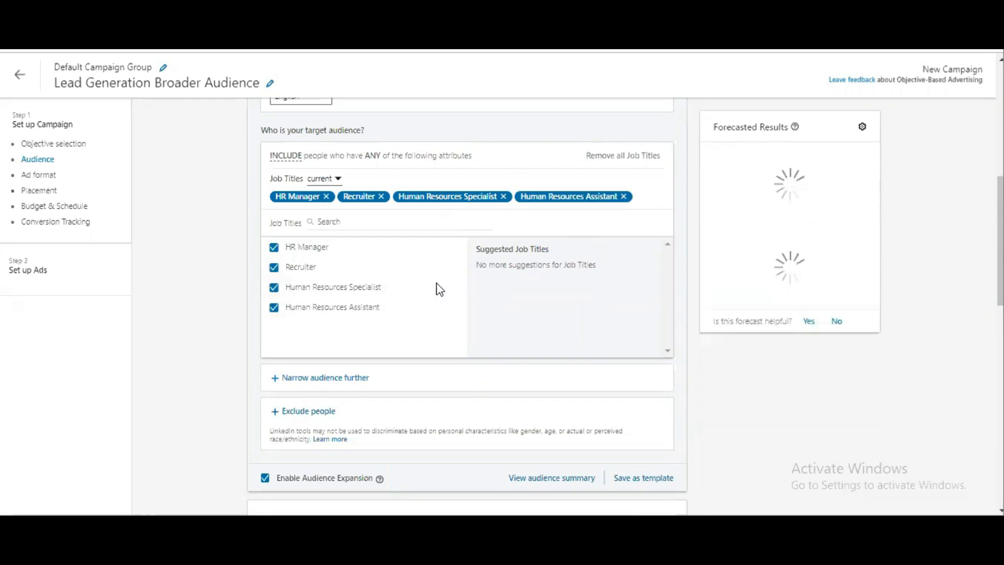
Search the job titles for "hiring" and add Hiring Manager to the included attributes.
left_click(389, 222)
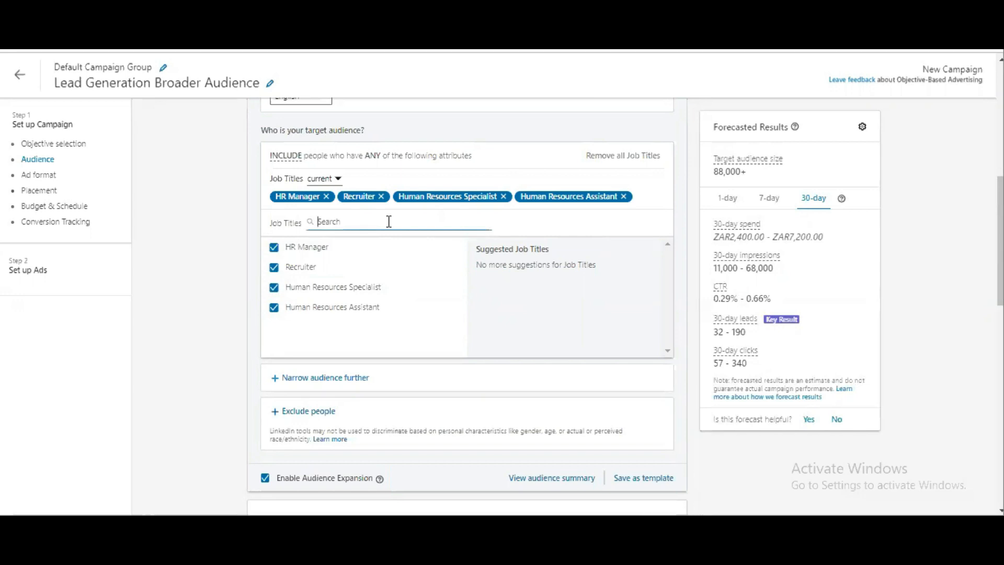
type("hiring")
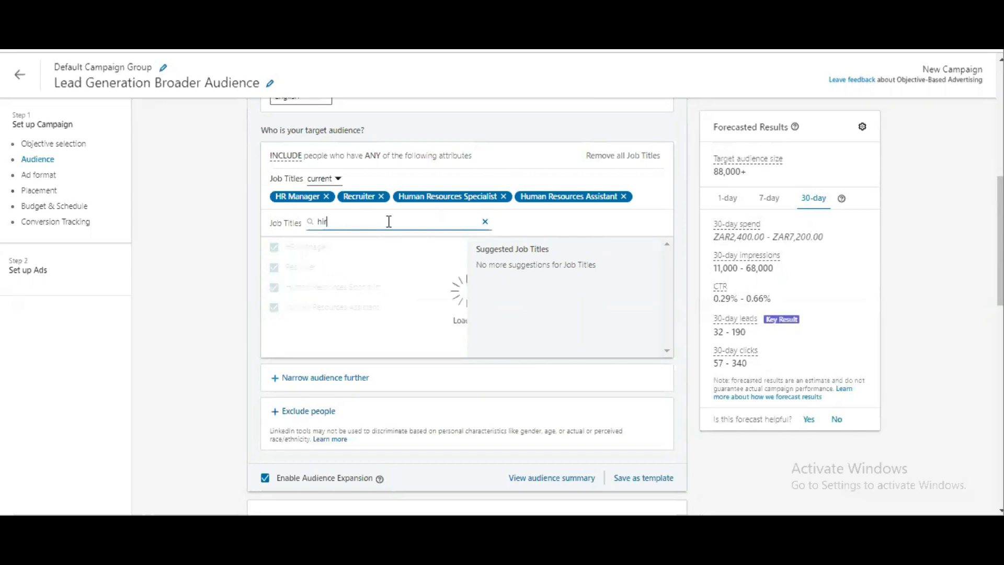
left_click(361, 249)
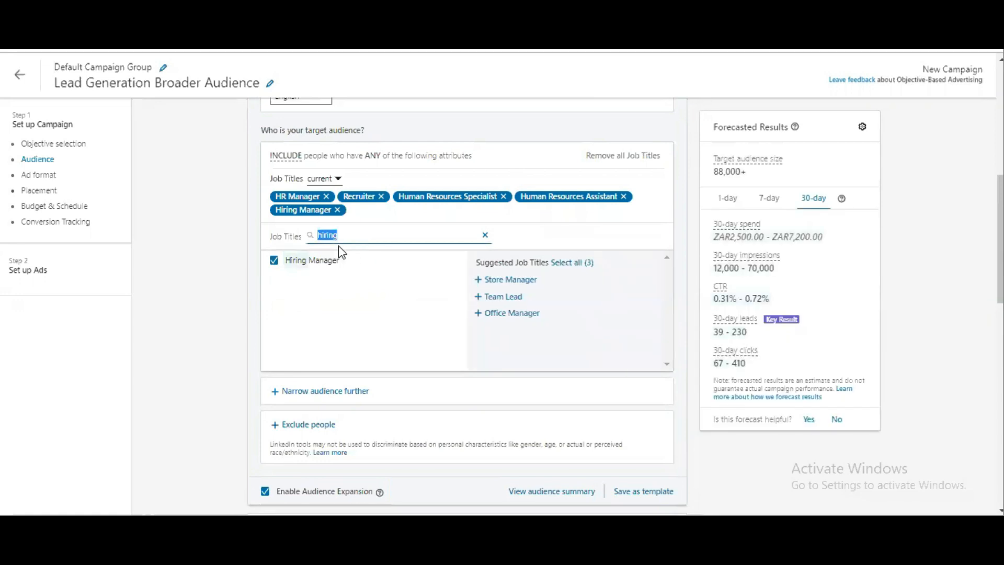
left_click(211, 291)
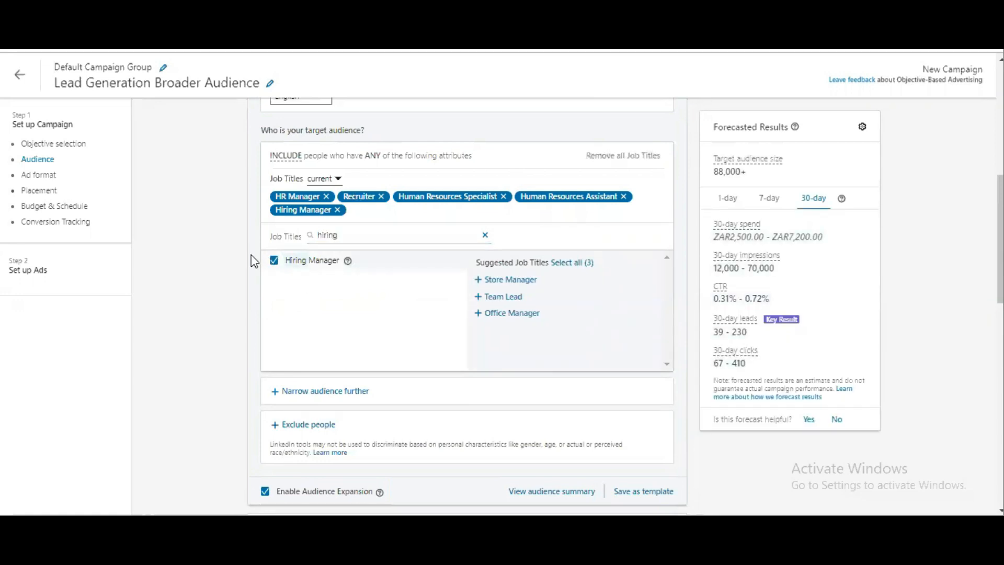
Narrow the audience further by member age, accepting the non-discrimination certification and including 25 to 34, 35 to 54 and 55+.
scroll(226, 284, "down", 1)
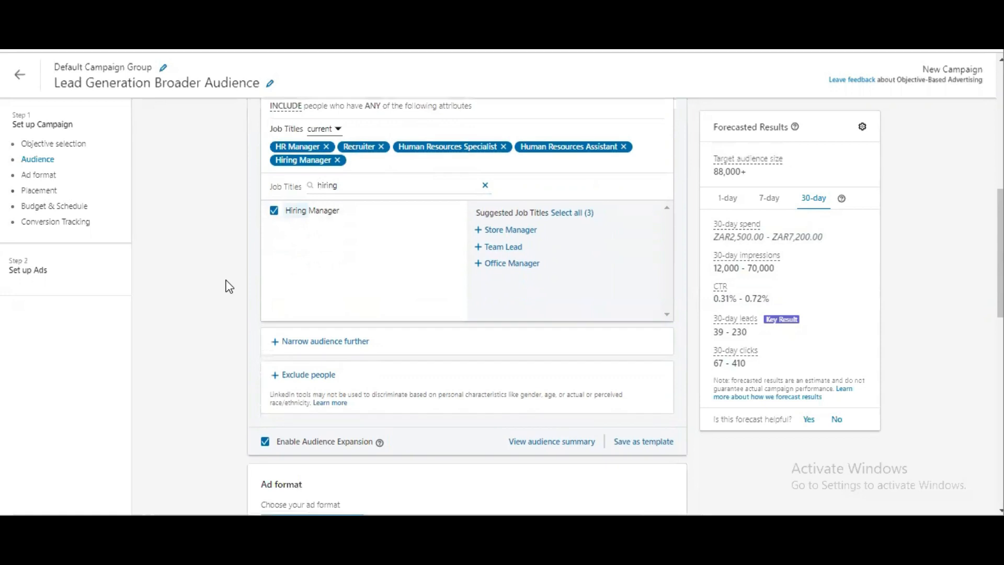
left_click(331, 342)
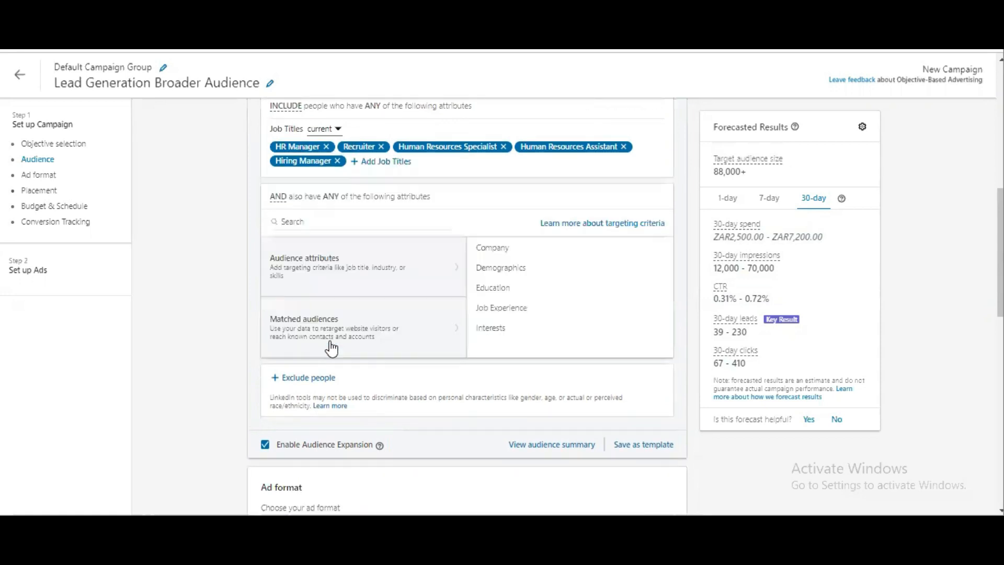
left_click(529, 270)
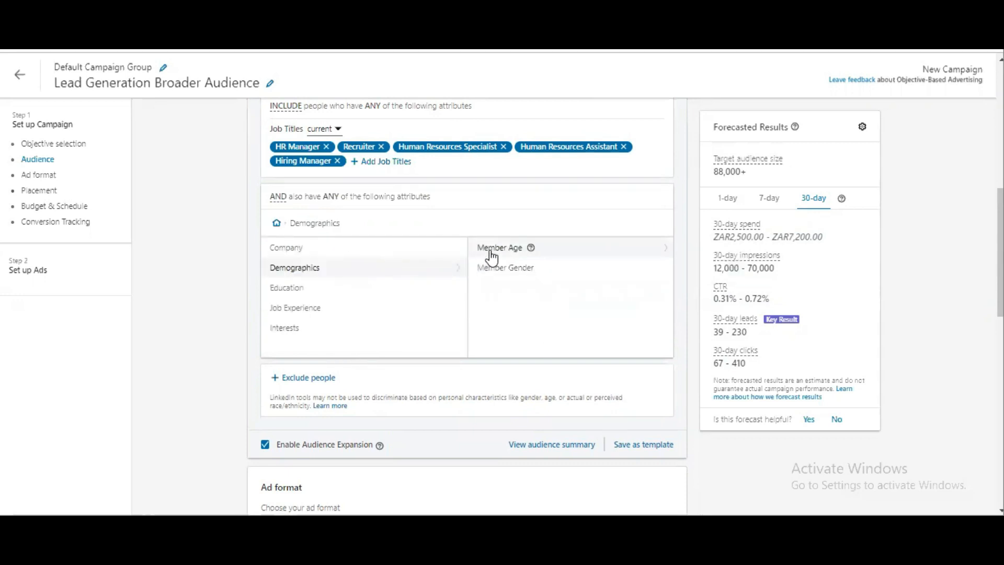
left_click(492, 257)
left_click(274, 251)
left_click(274, 302)
left_click(274, 383)
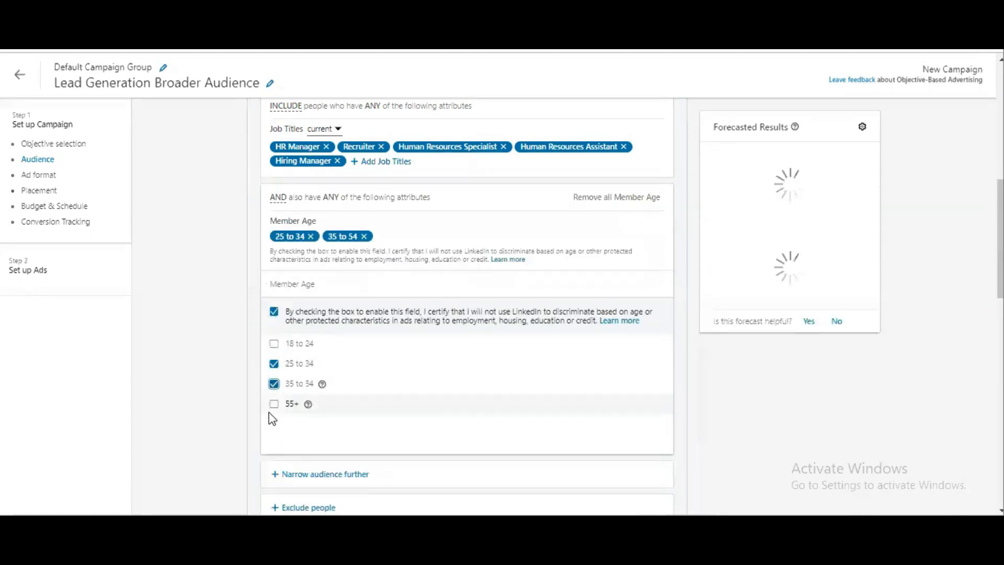
left_click(274, 404)
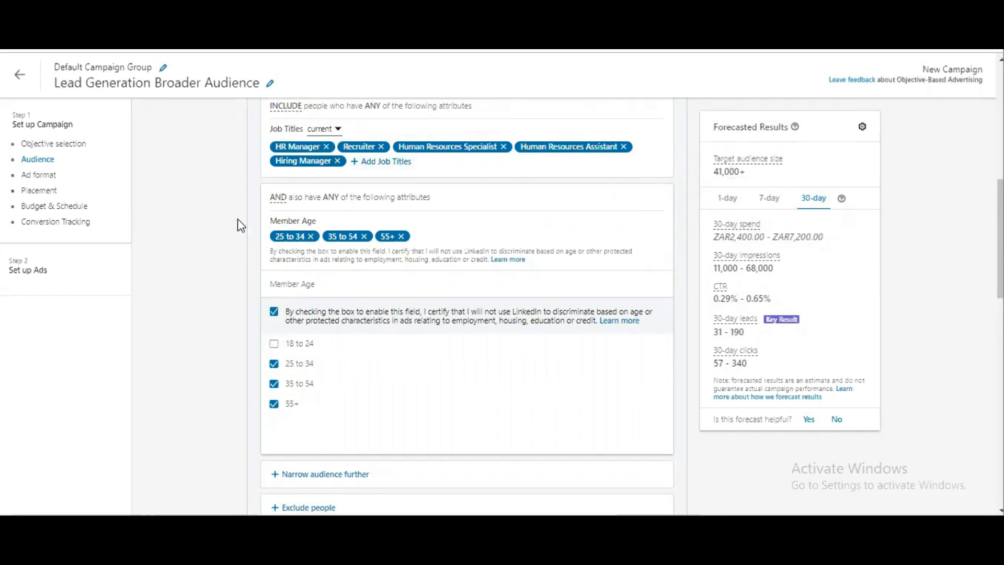
Search the included job titles for "hir" and add Direct Hire Consultant and Direct Hire Recruiter.
left_click(392, 163)
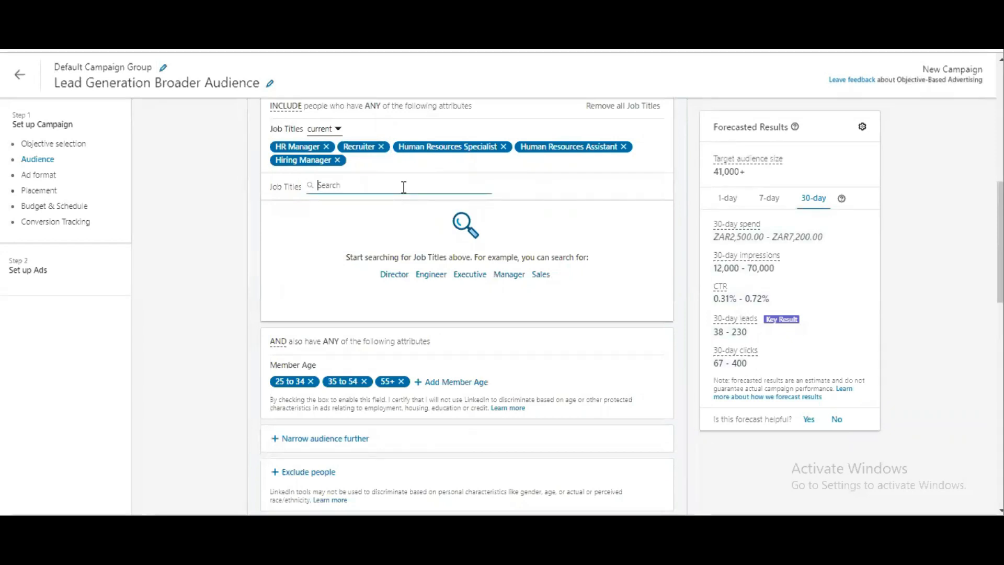
type("hir")
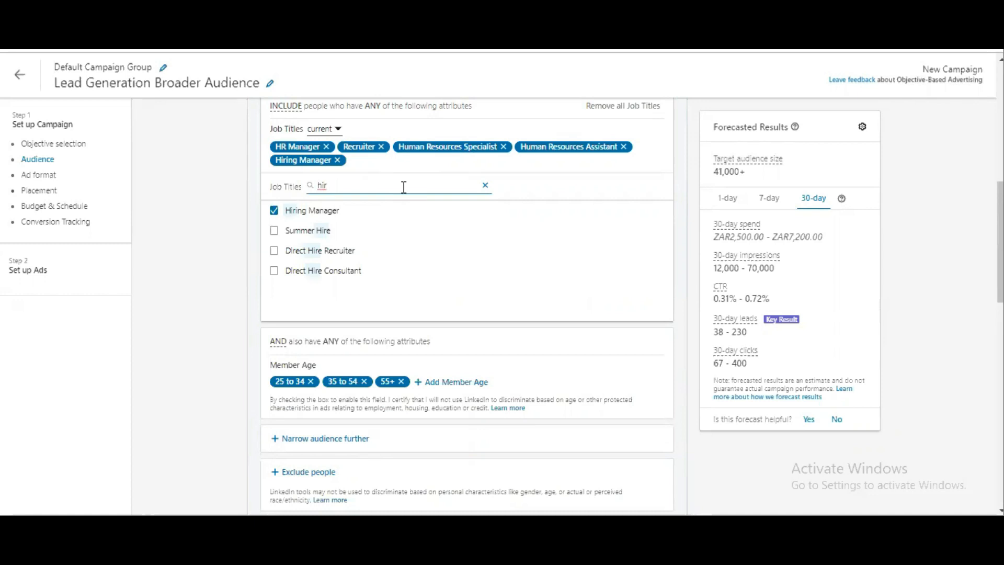
left_click(332, 271)
left_click(326, 252)
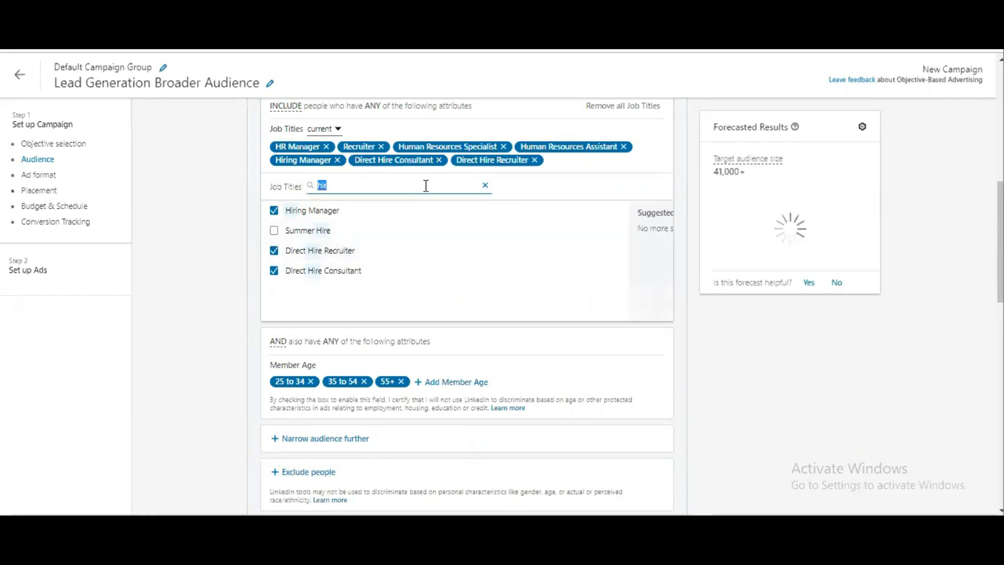
Search the job titles for "HR" and add Head of HR, Human Resources Director, Human Resources Executive and Human Resources Consultant.
type("HR")
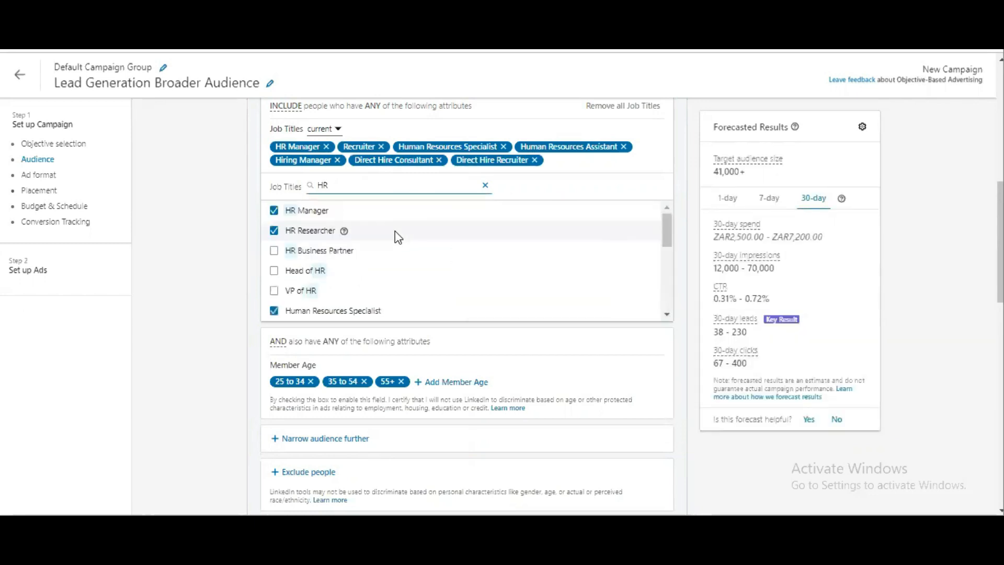
left_click(314, 270)
scroll(313, 293, "down", 1)
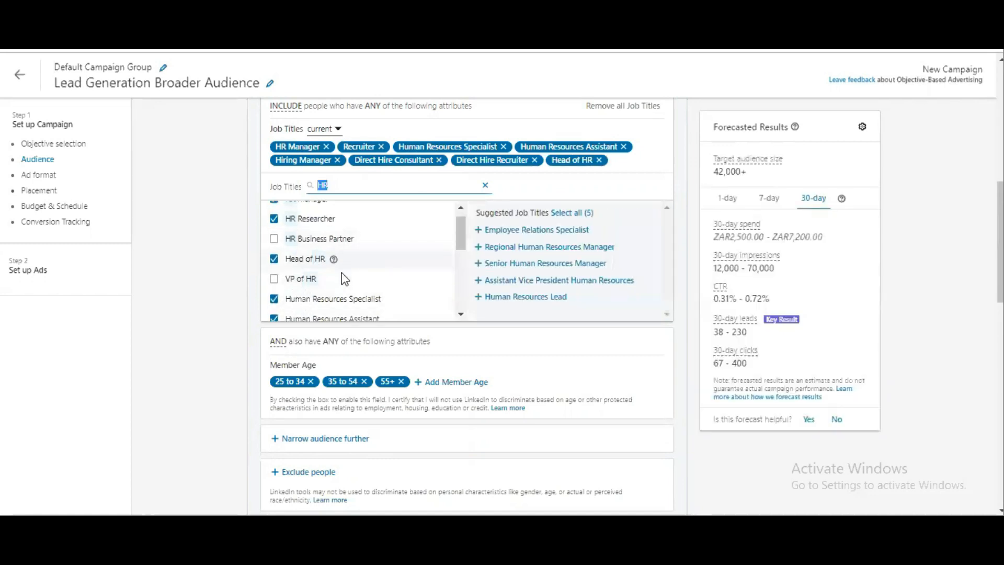
scroll(335, 277, "down", 1)
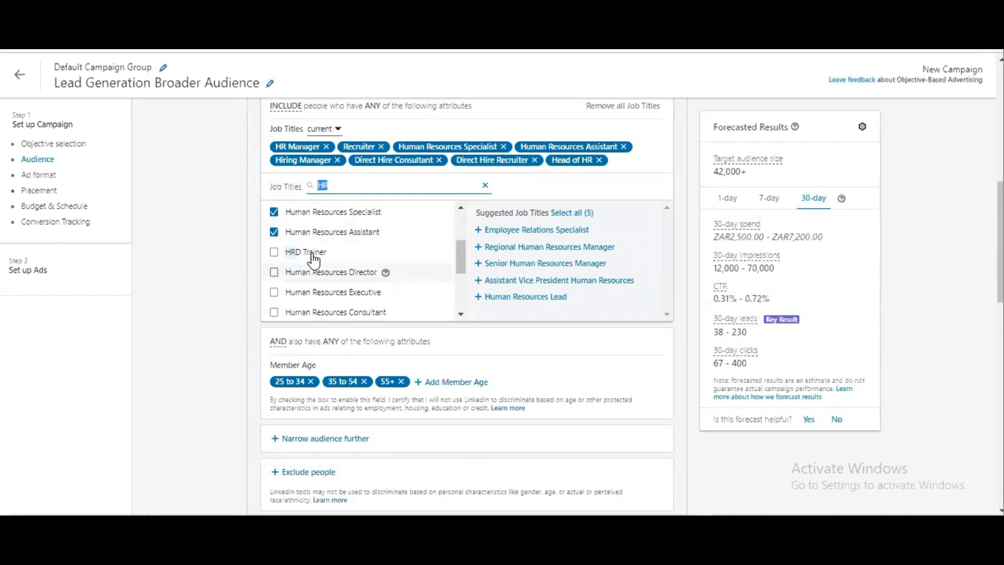
left_click(310, 276)
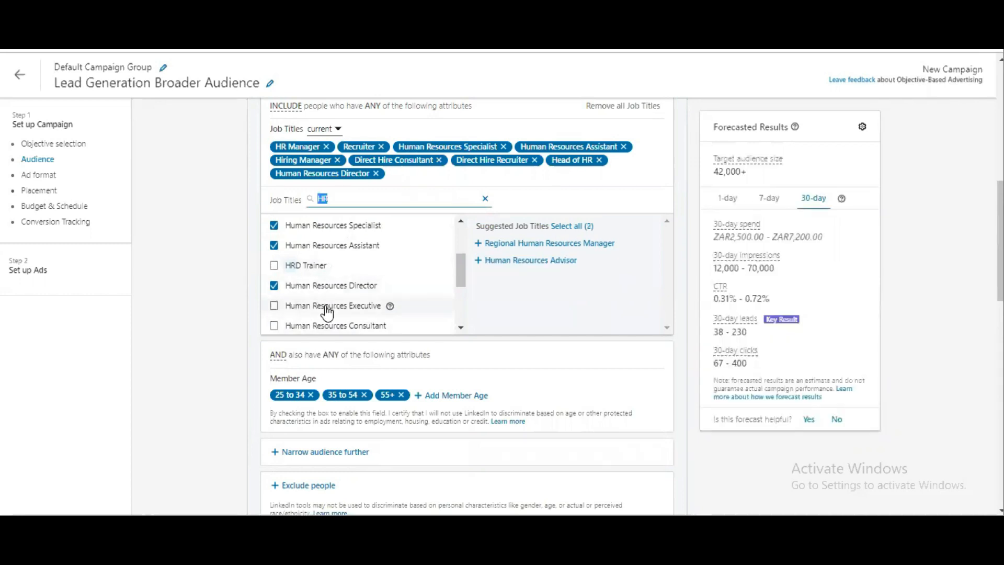
left_click(326, 309)
scroll(230, 281, "down", 1)
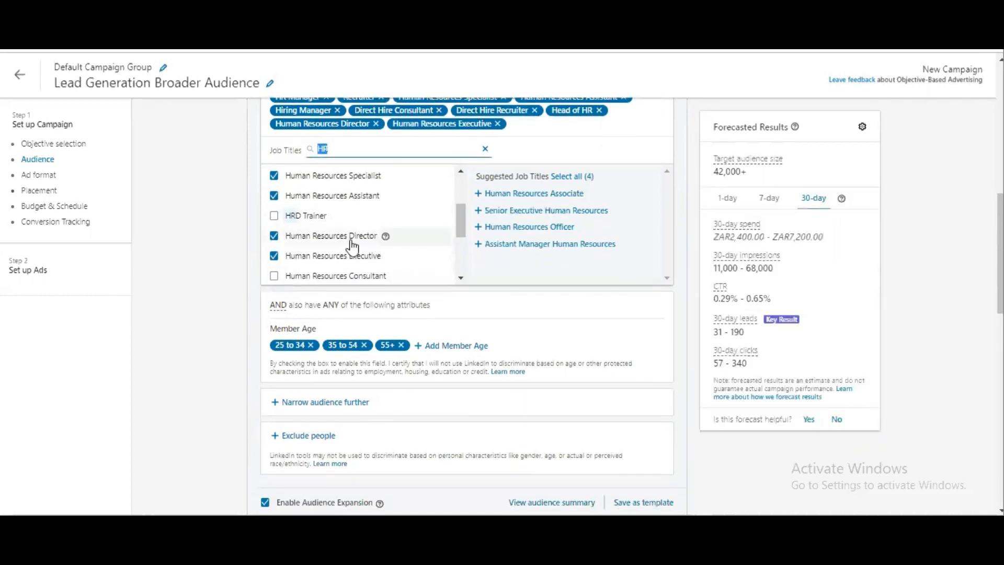
scroll(353, 245, "down", 1)
left_click(347, 228)
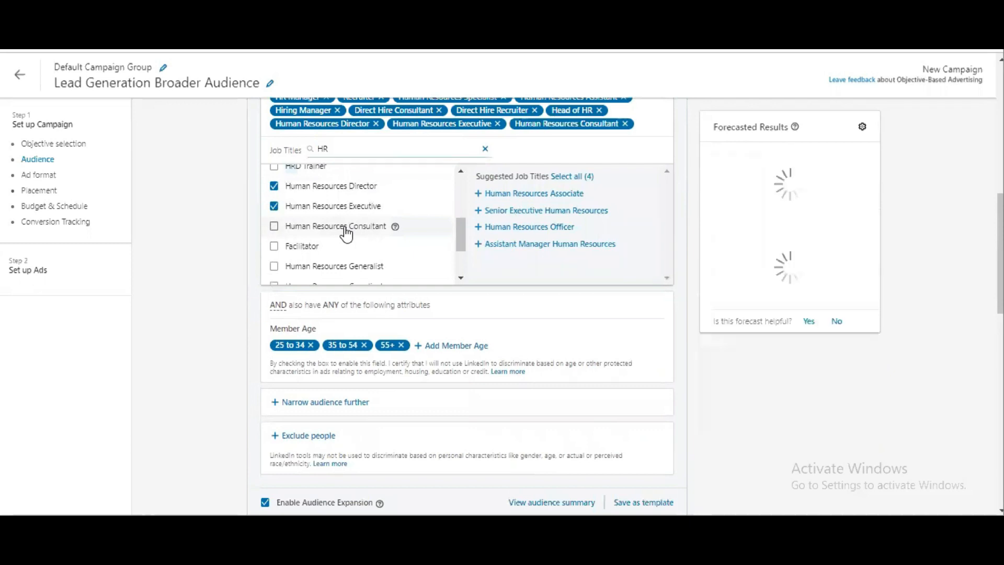
Add the suggested job titles Senior Human Resources Consultant, Human Resources Advisor and Human Resources Coordinator to the included attributes.
scroll(368, 254, "down", 1)
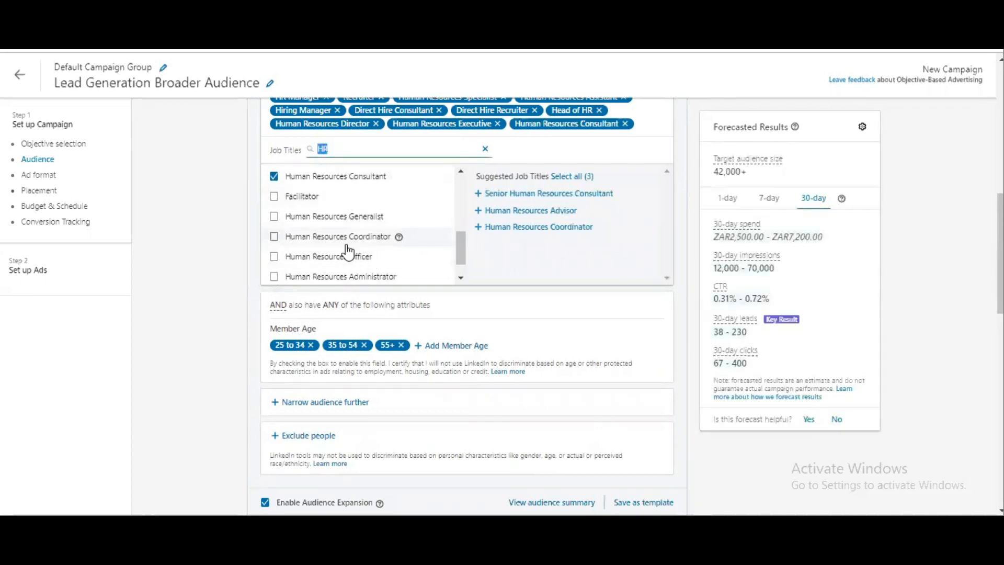
scroll(342, 257, "down", 1)
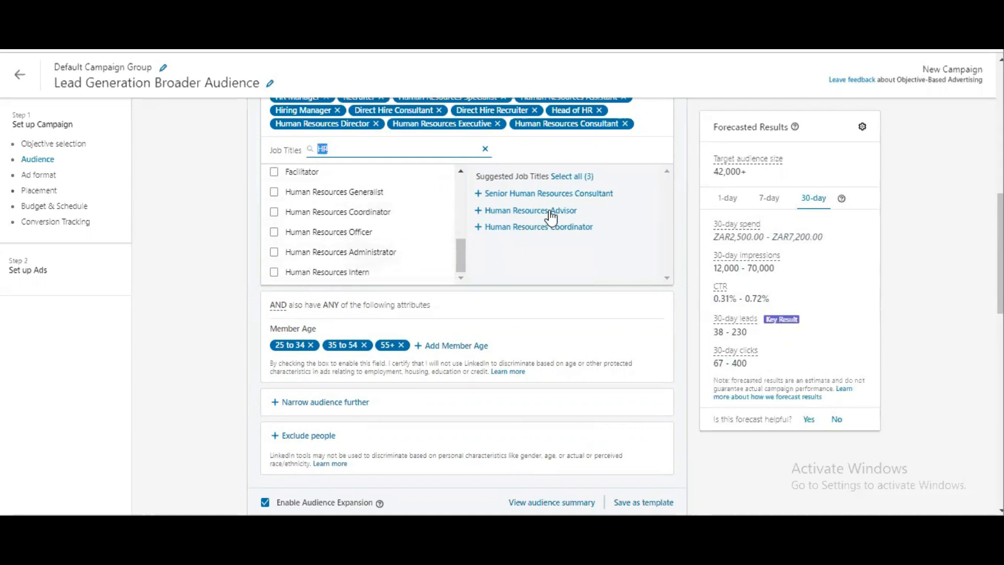
left_click(562, 195)
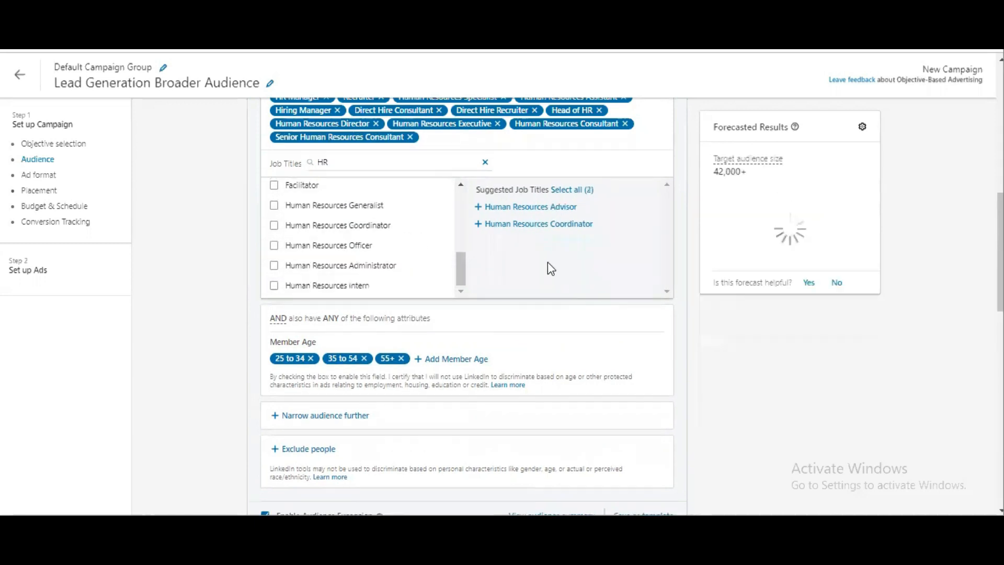
left_click(538, 207)
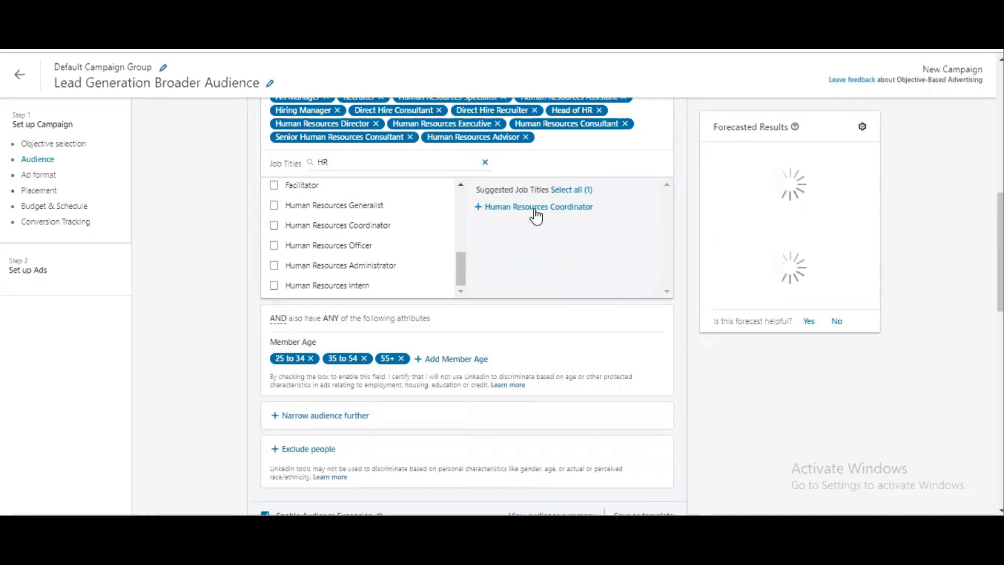
left_click(533, 207)
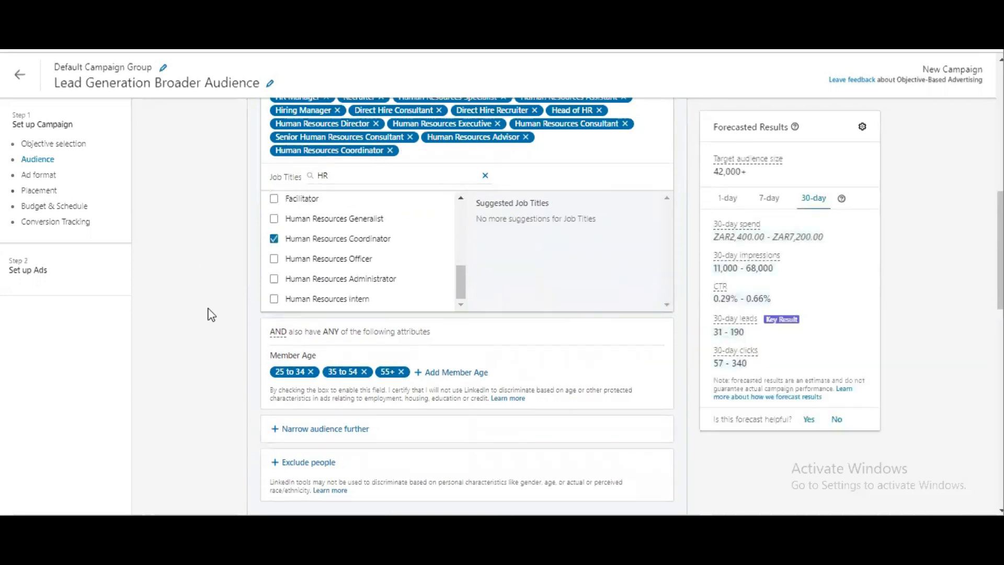
Keep the daily budget option for the campaign and set the daily budget to ZAR130.00.
scroll(212, 298, "down", 4)
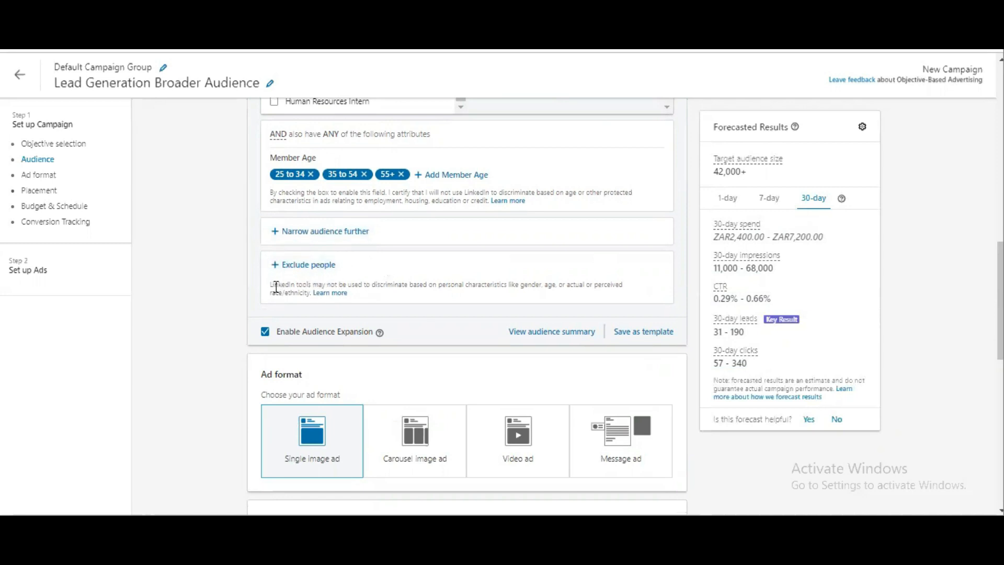
scroll(205, 318, "down", 1)
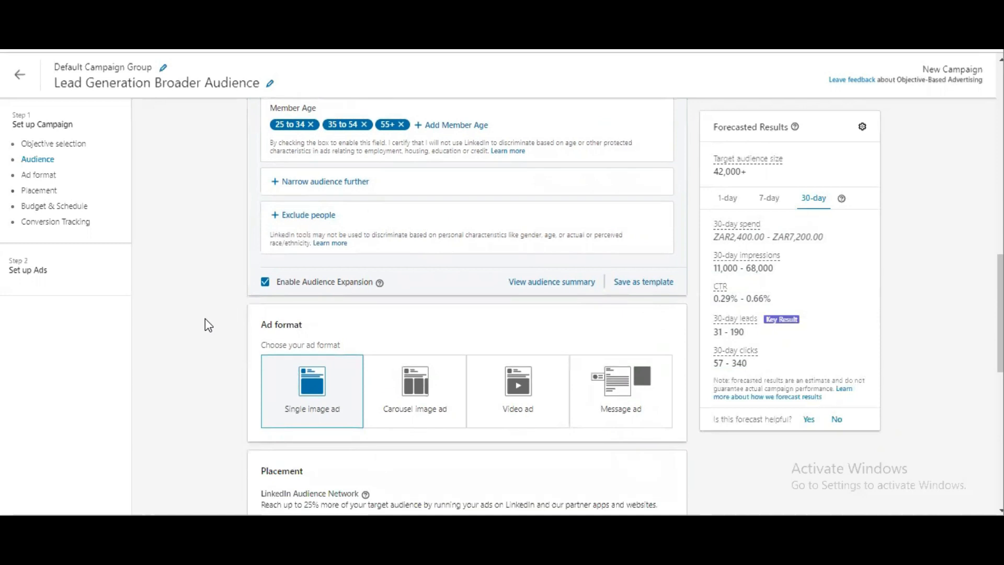
scroll(205, 319, "down", 2)
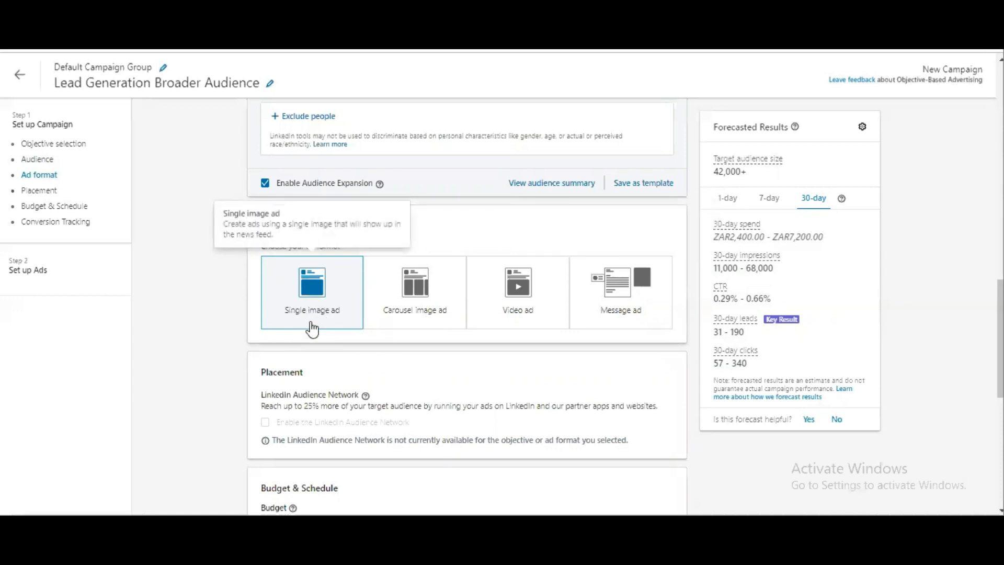
scroll(287, 318, "down", 3)
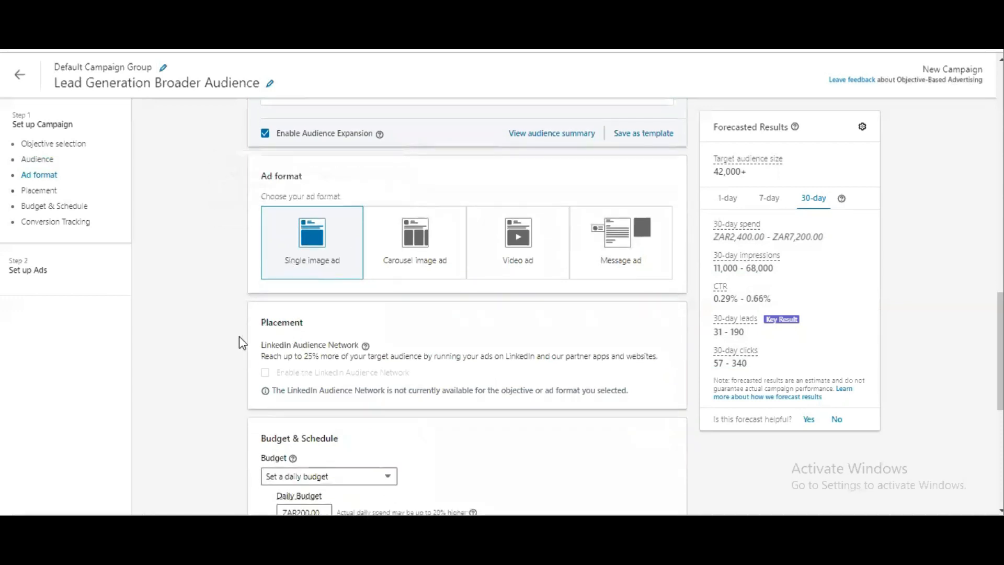
scroll(183, 309, "down", 1)
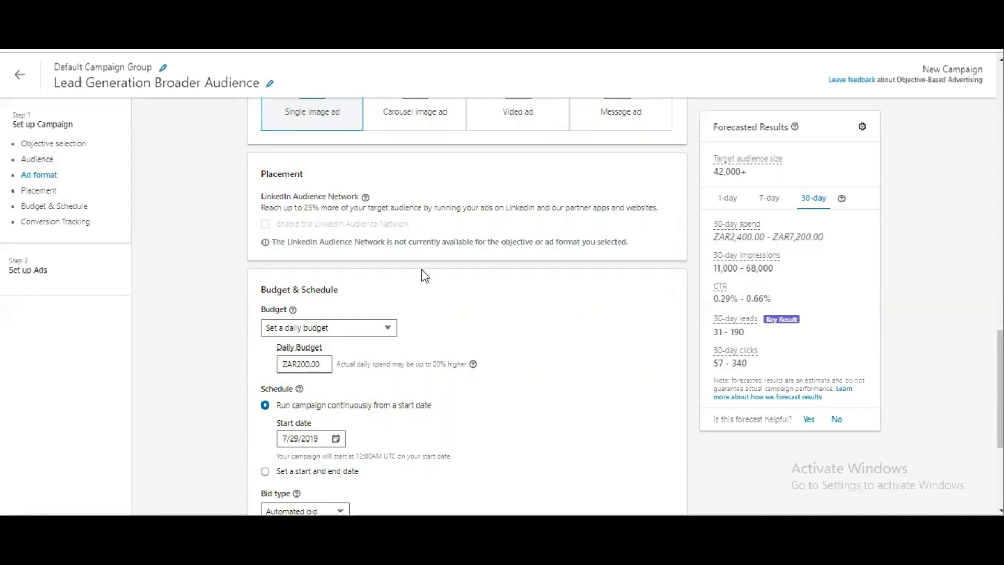
scroll(491, 272, "up", 1)
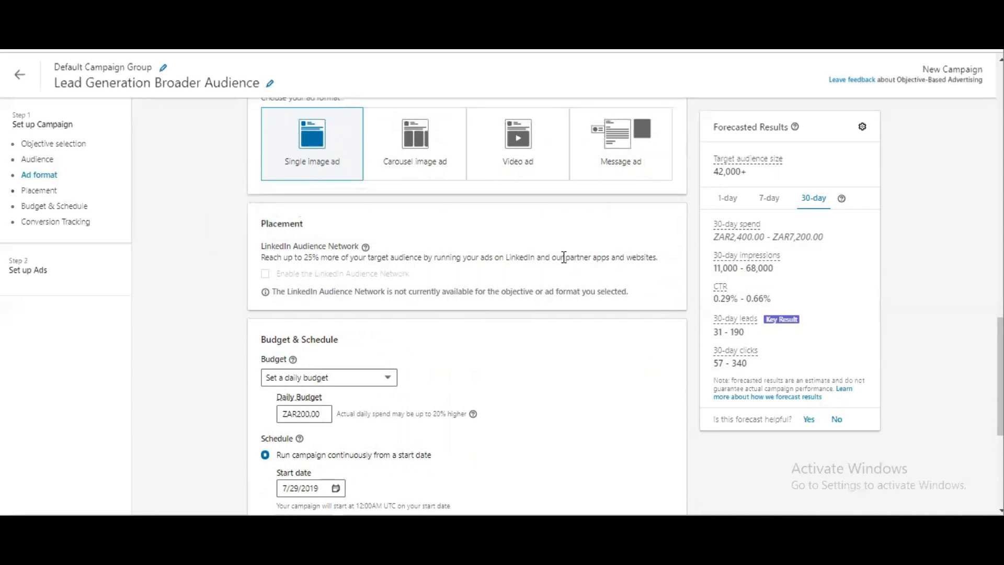
scroll(256, 349, "down", 4)
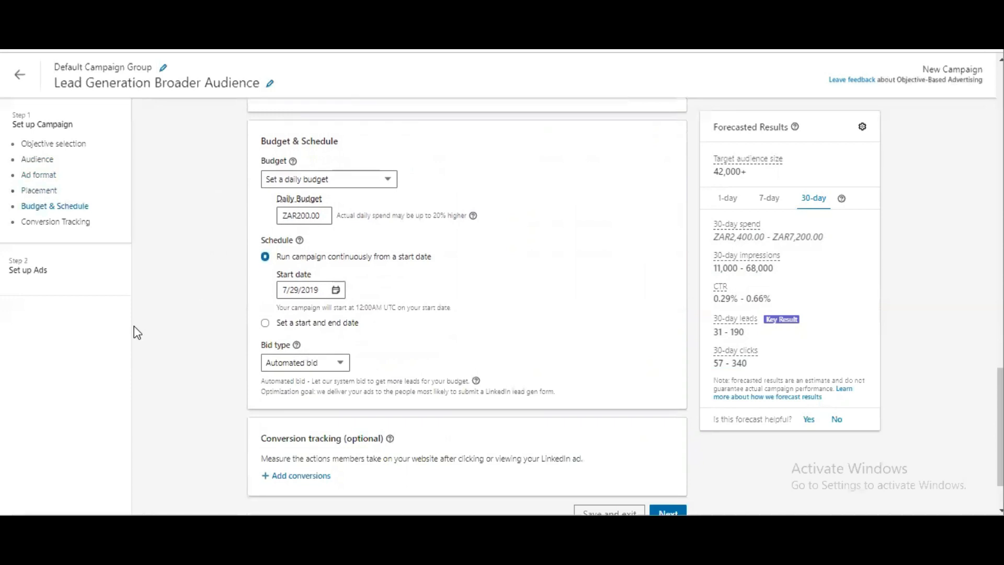
left_click(303, 177)
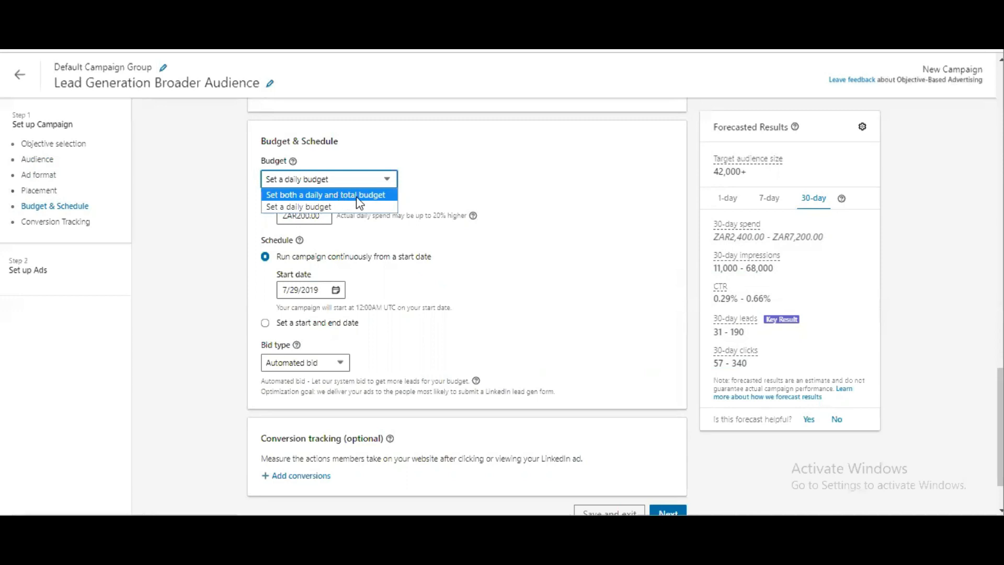
left_click(205, 232)
left_click(301, 223)
left_click(305, 214)
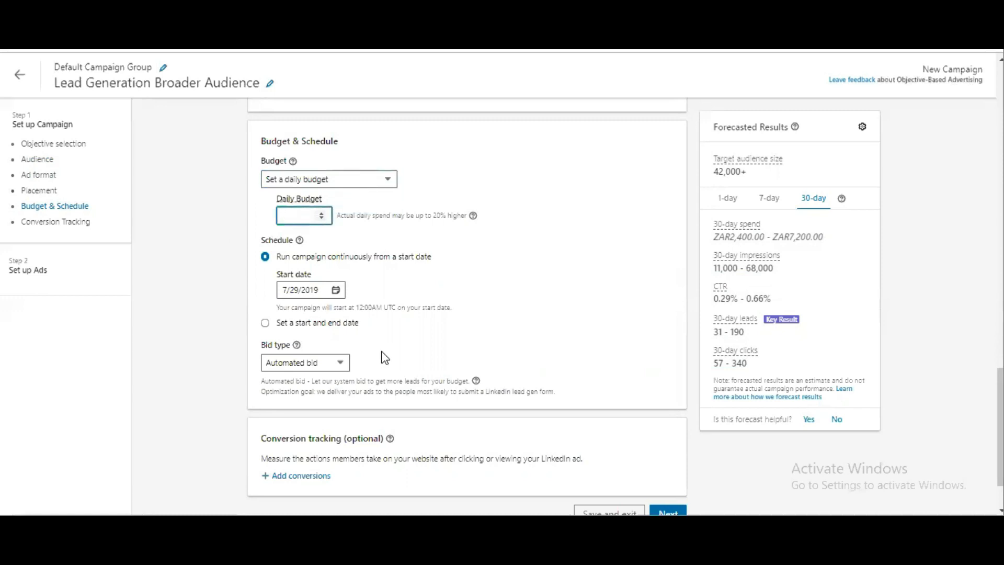
left_click(174, 243)
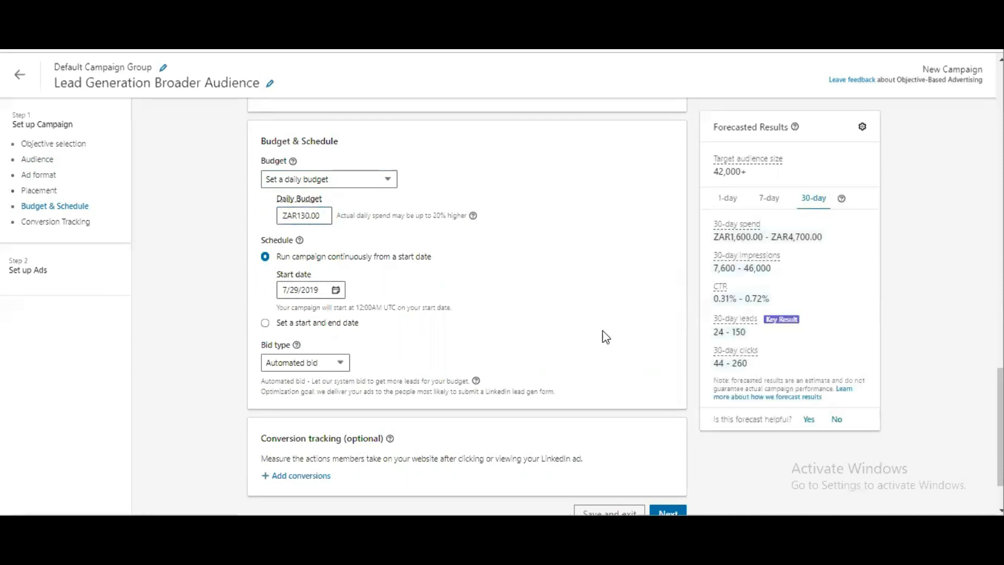
Save the campaign setup, confirming the objective and ad format, and proceed to setting up the ads.
scroll(457, 274, "down", 1)
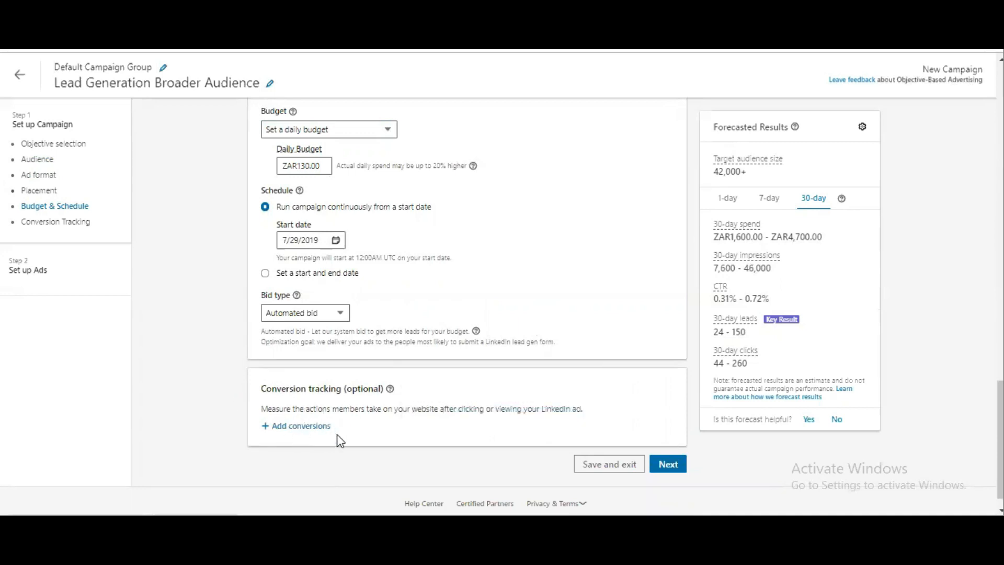
left_click(674, 466)
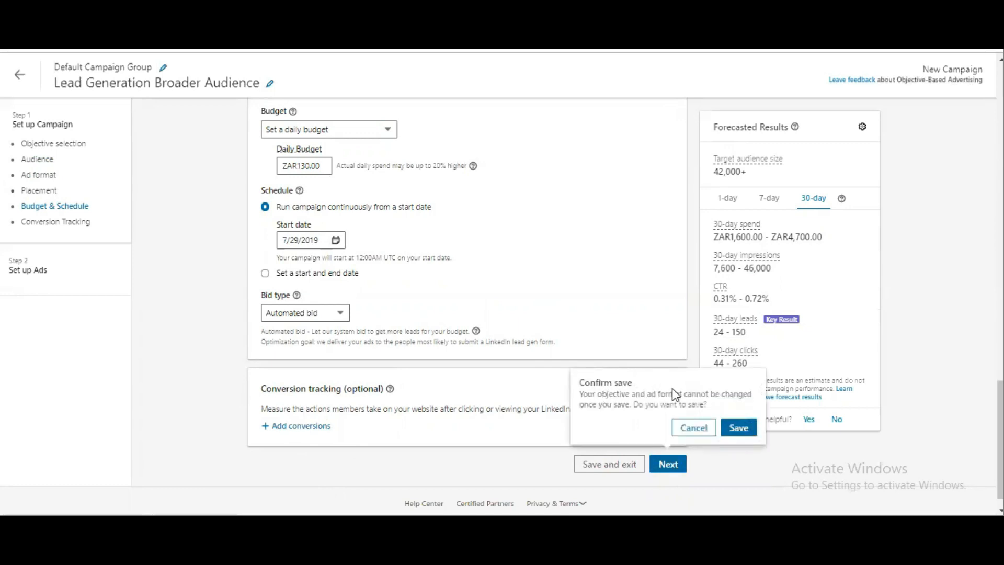
left_click(745, 431)
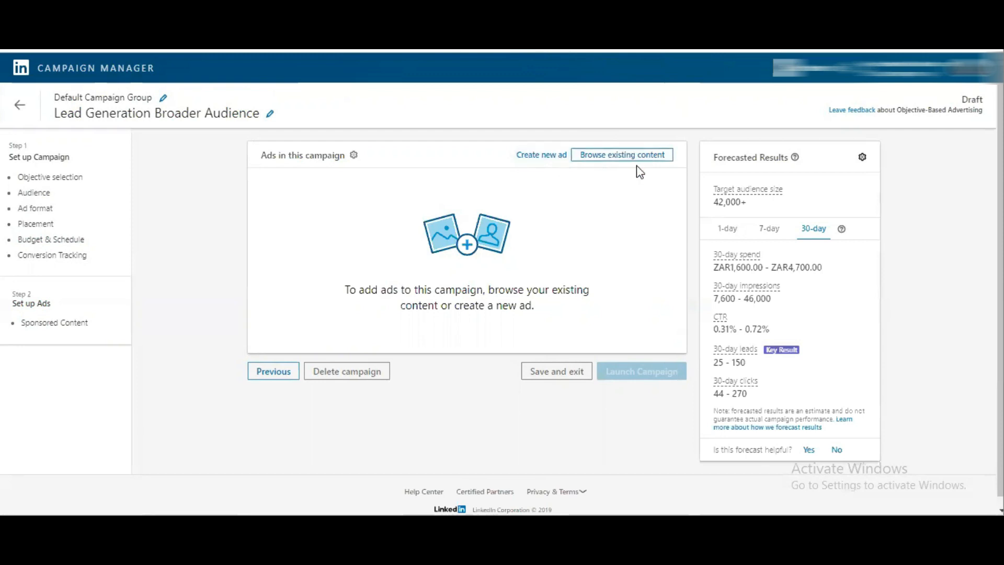
Start a new ad in the campaign and name it Image1.
left_click(545, 157)
left_click(305, 104)
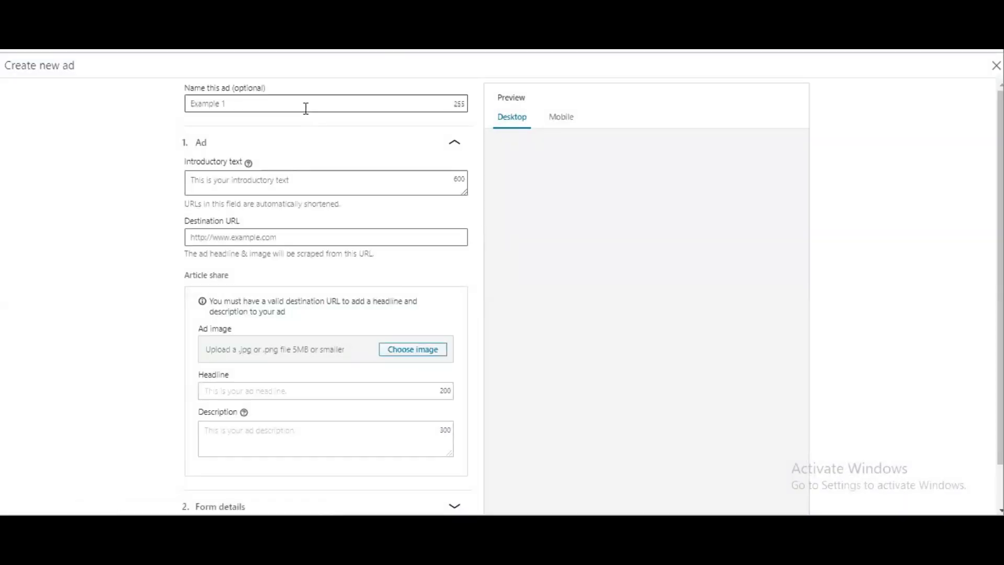
type("Image1")
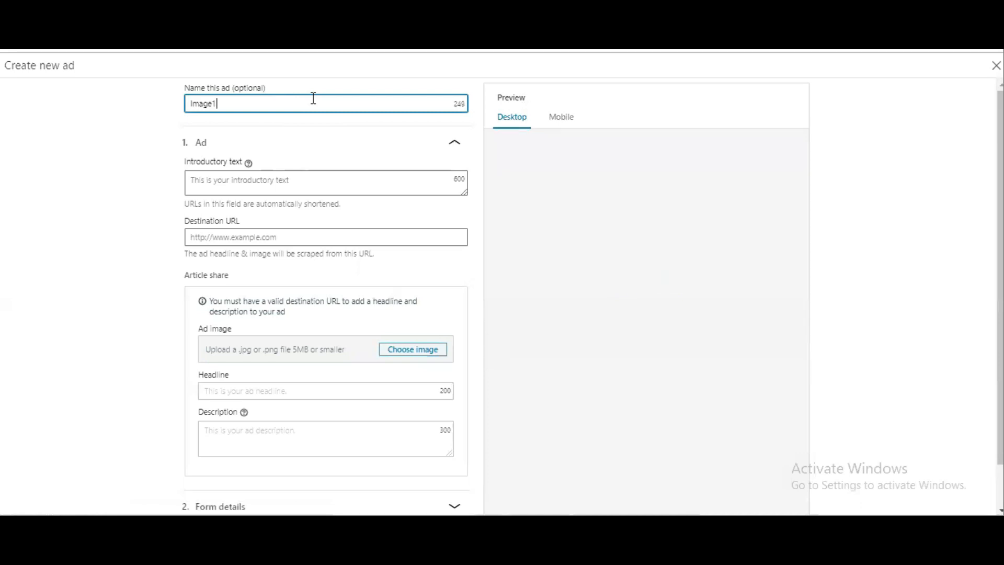
Enter the introductory text "An investment in the wrong employee is a threat to your business. Get qualified software engineers through solvecodes." and the destination URL.
left_click(323, 179)
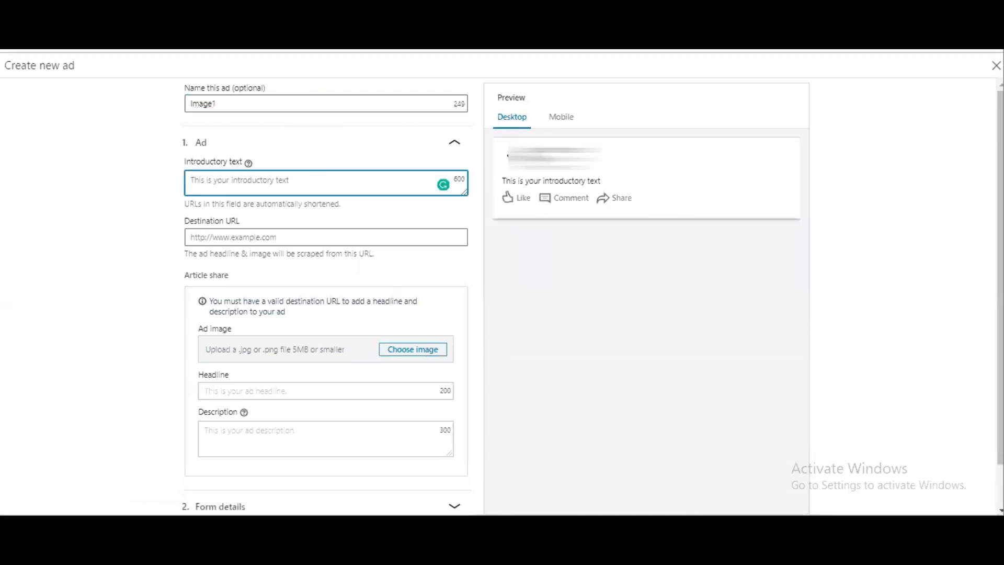
key("alt+Tab")
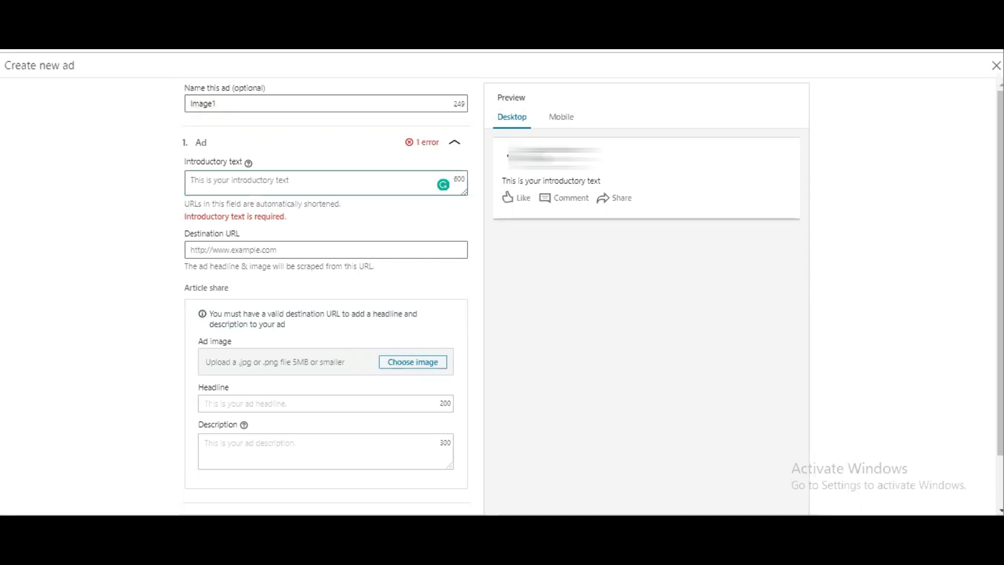
left_click(410, 181)
type("An investment in the wrong employee is a threat to your business. Get qualified software engineers through solvecodes.")
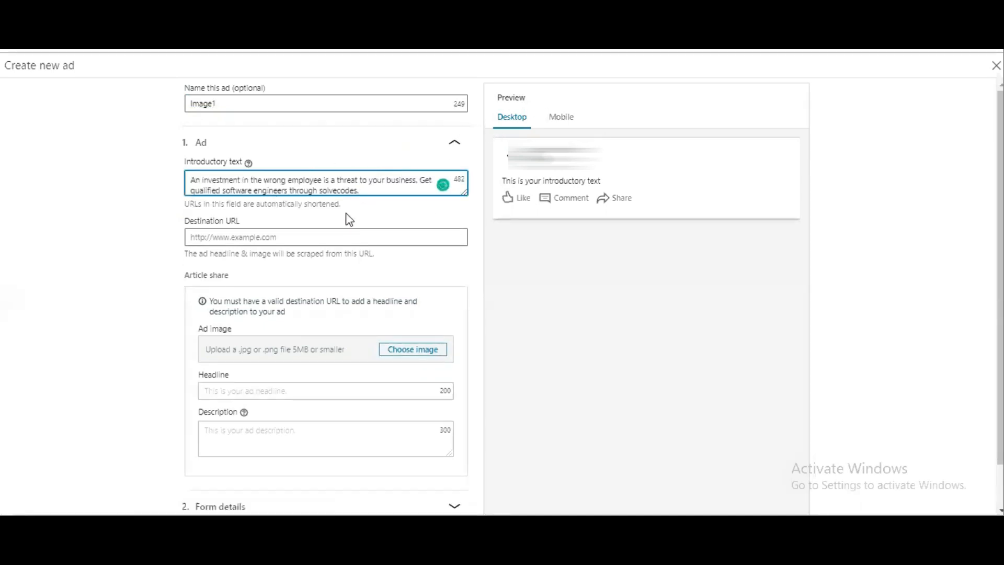
left_click(231, 237)
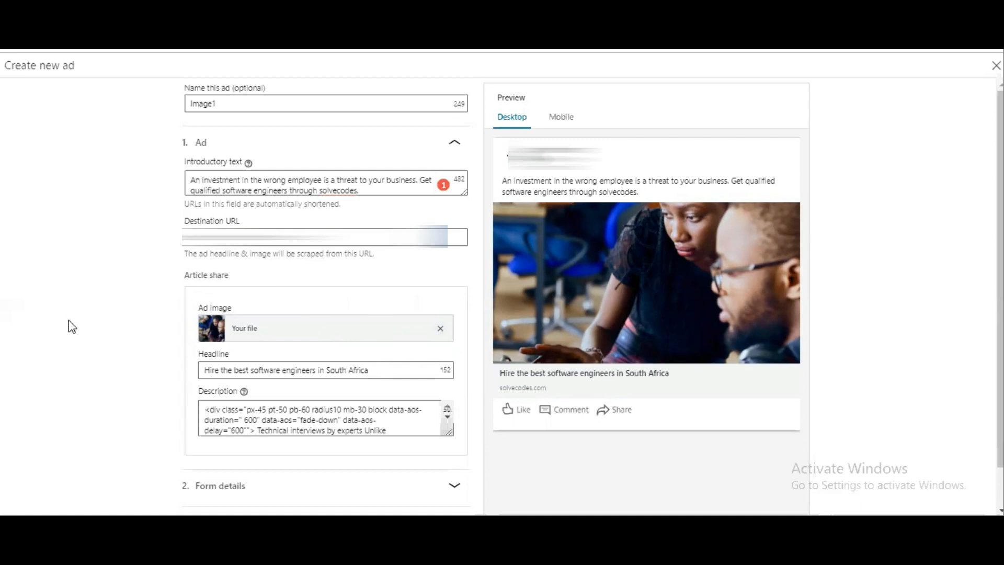
Replace the ad description with "Get your candidates interviewed by world-class software engineers." copied from the company website.
scroll(68, 320, "down", 2)
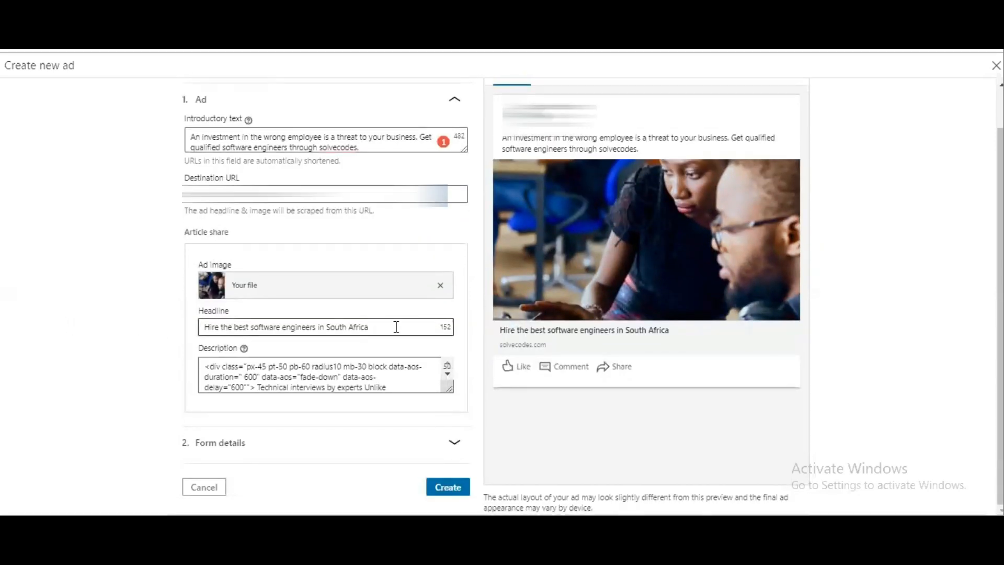
left_click(386, 376)
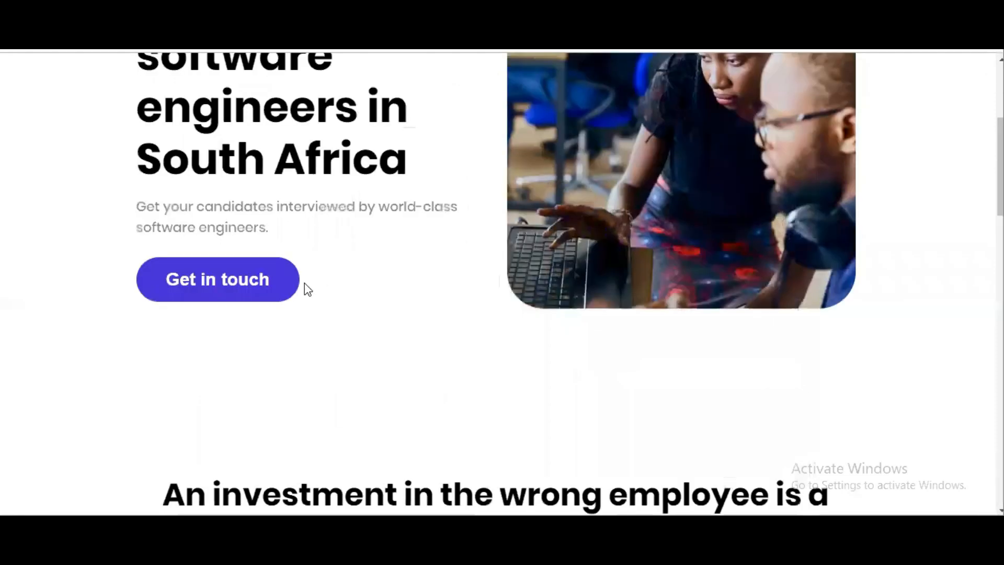
scroll(300, 291, "down", 3)
scroll(139, 259, "up", 4)
left_click_drag(139, 256, 275, 278)
key("ctrl+c")
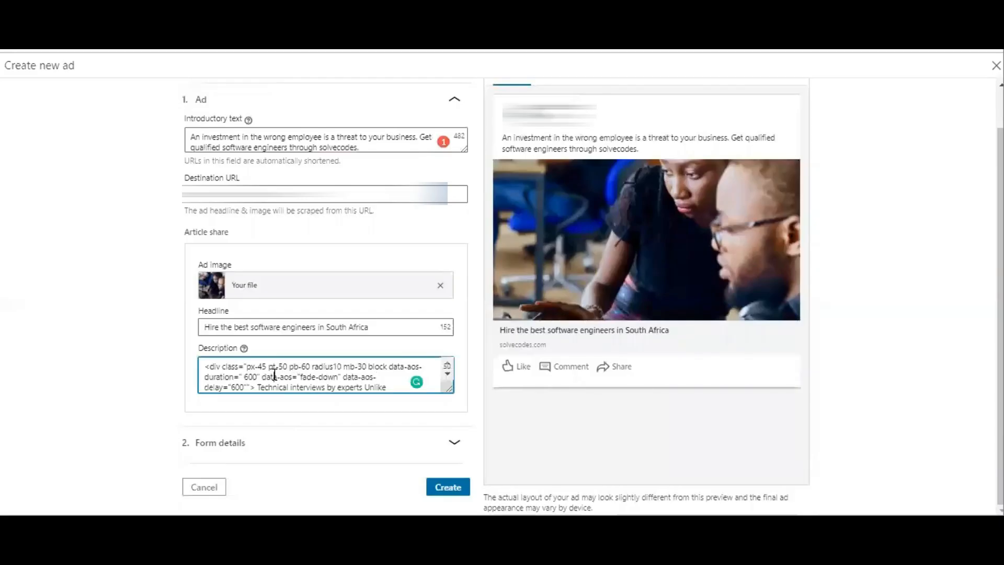
key("ctrl+a")
key("ctrl+v")
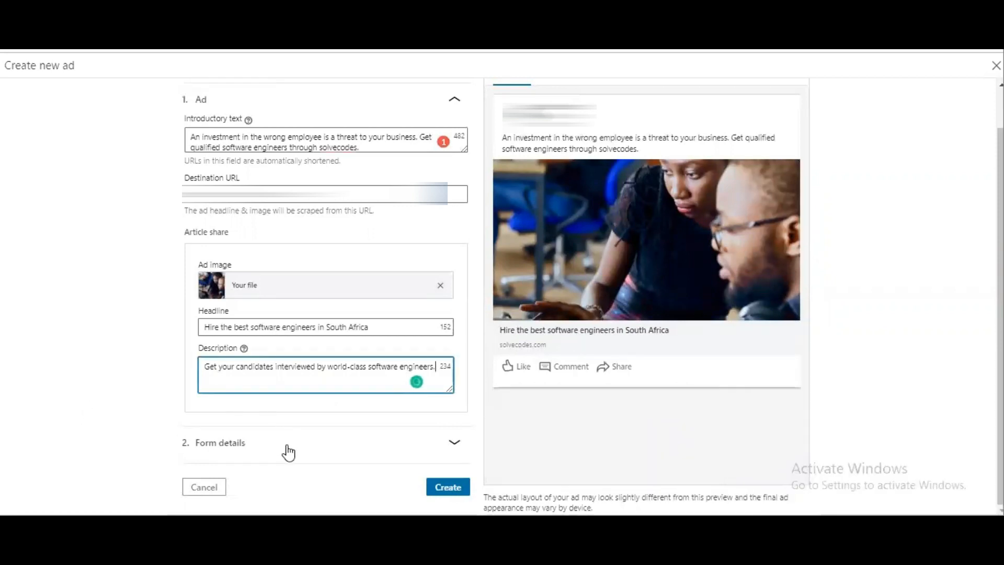
Open the ad's form details and choose to create a new lead gen form.
left_click(243, 438)
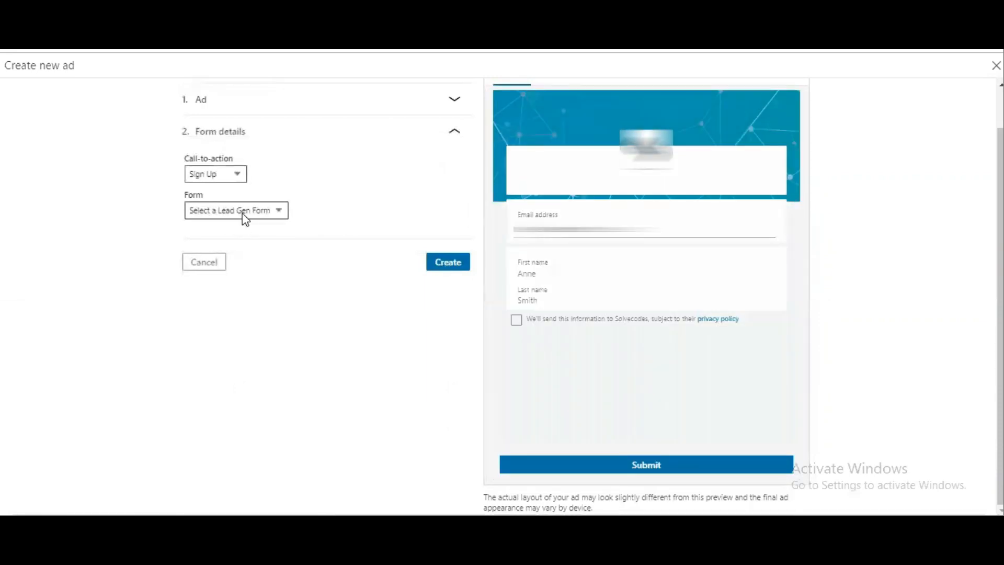
left_click(253, 210)
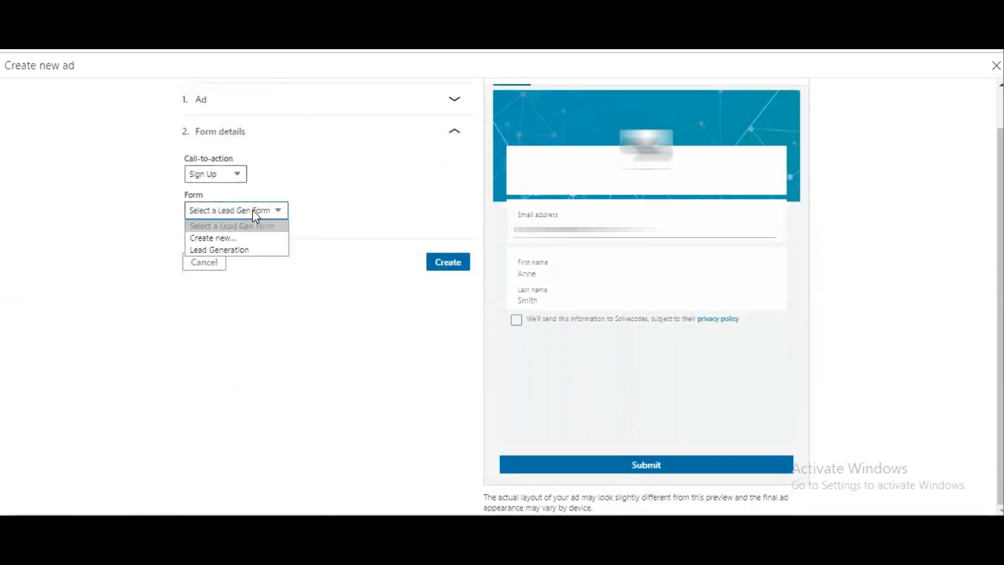
left_click(268, 237)
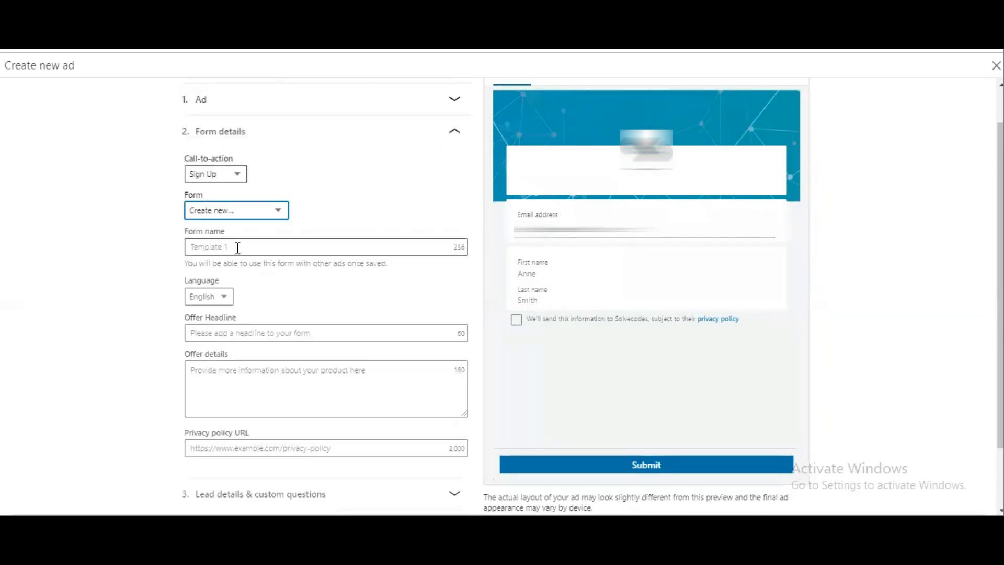
Examine the new form's name, offer headline, offer details, privacy policy URL and privacy policy text fields.
scroll(216, 256, "down", 1)
left_click(279, 196)
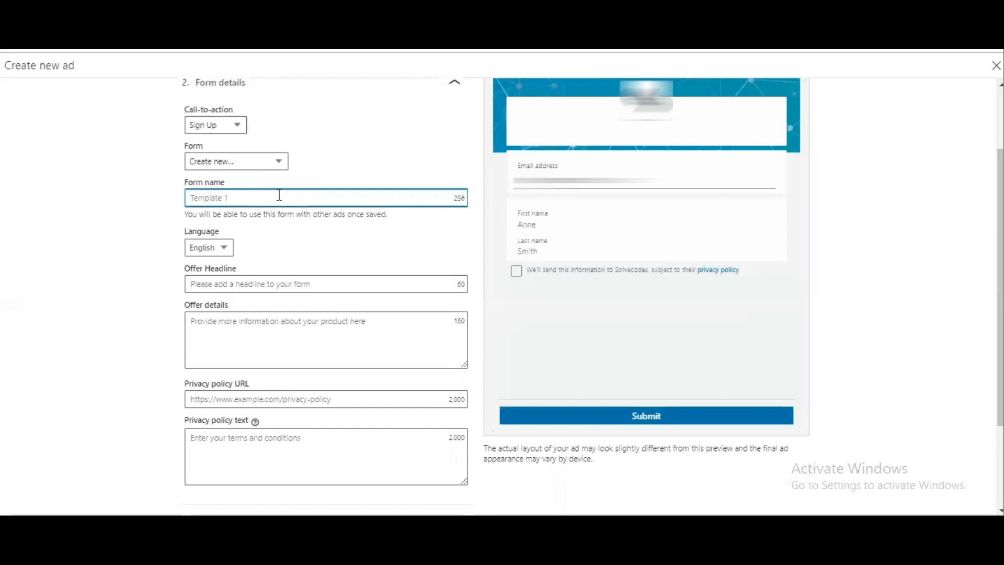
left_click(250, 284)
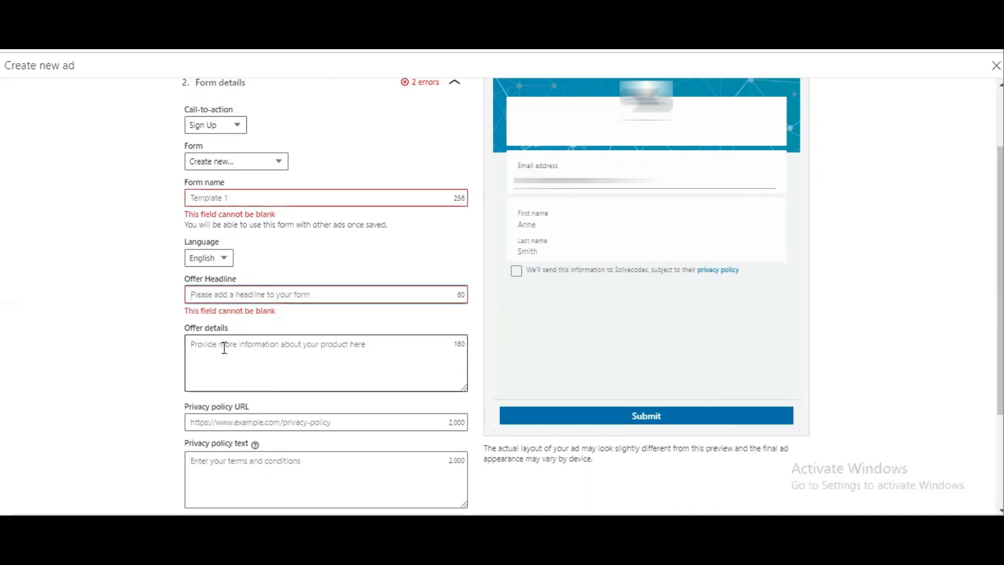
left_click(199, 364)
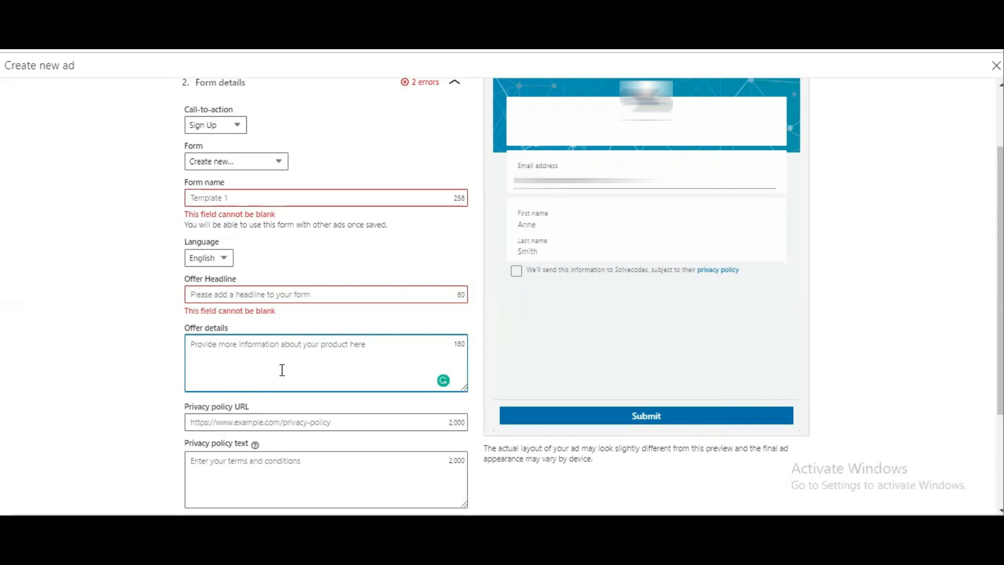
scroll(282, 368, "down", 2)
left_click(299, 324)
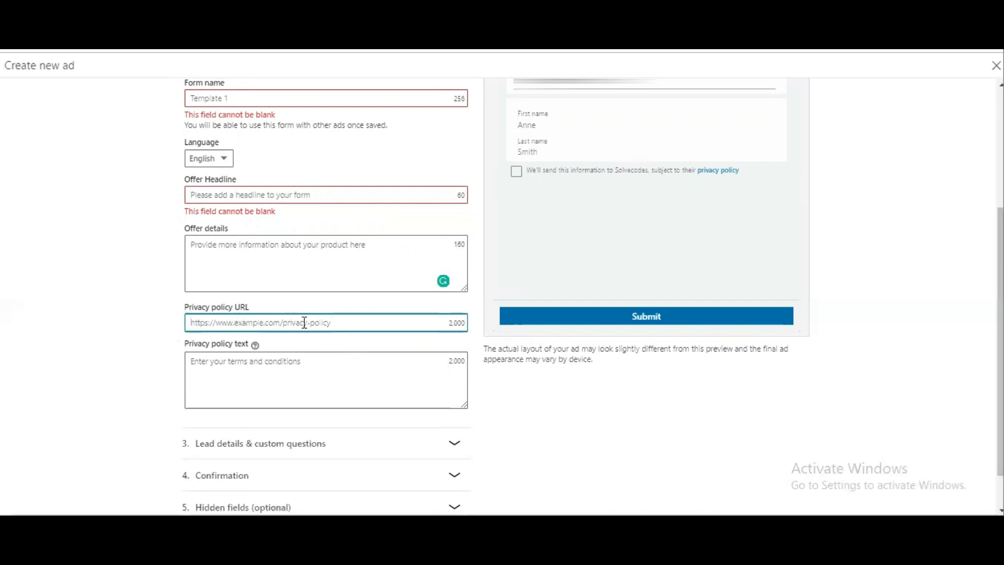
left_click(283, 380)
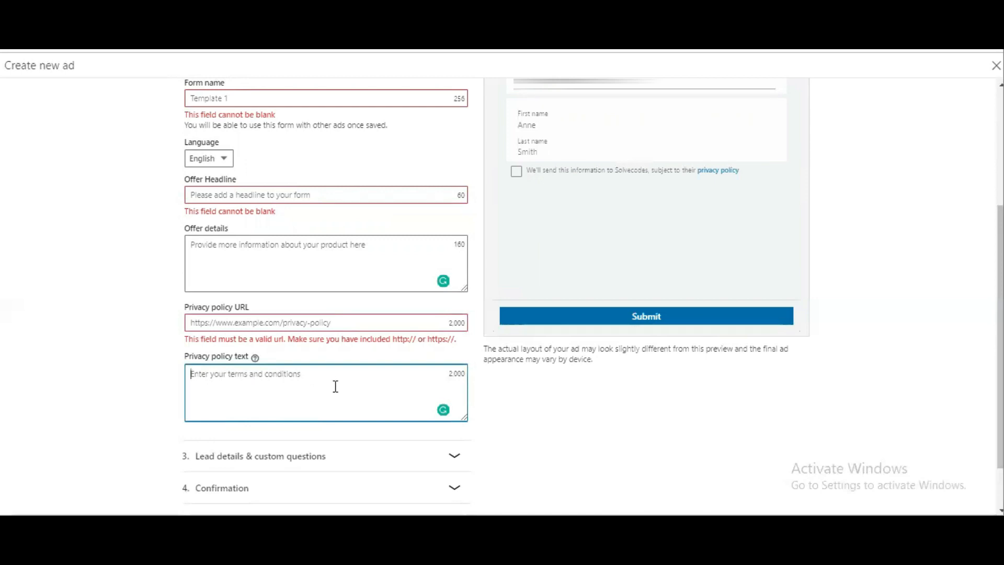
Add Phone number to the profile information collected in the form's lead details.
scroll(332, 395, "down", 1)
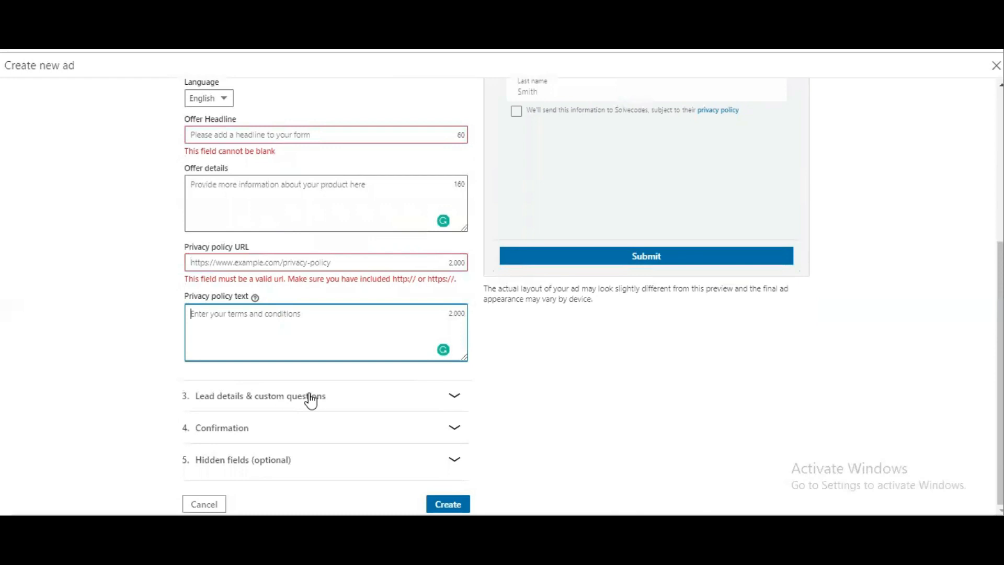
left_click(324, 398)
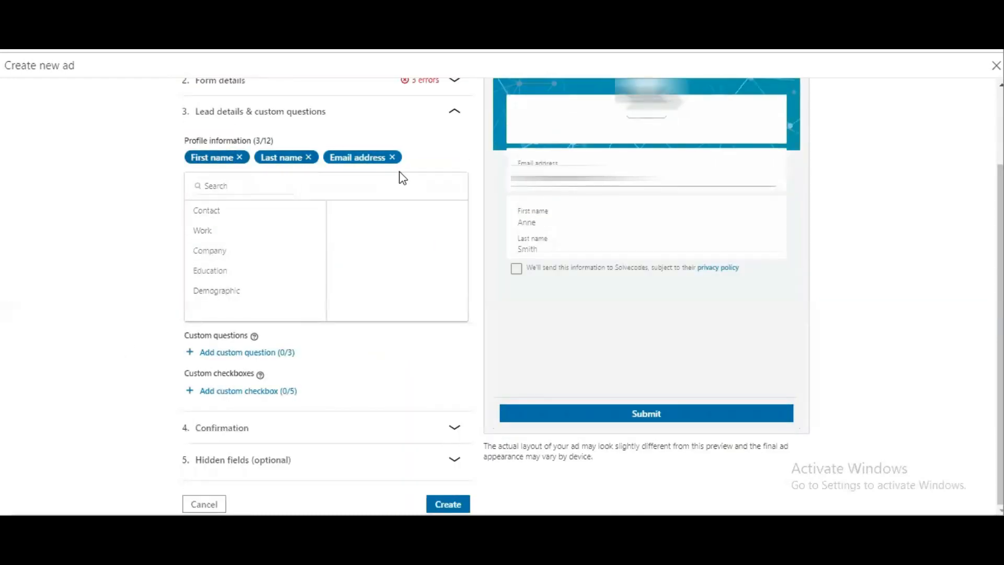
left_click(249, 223)
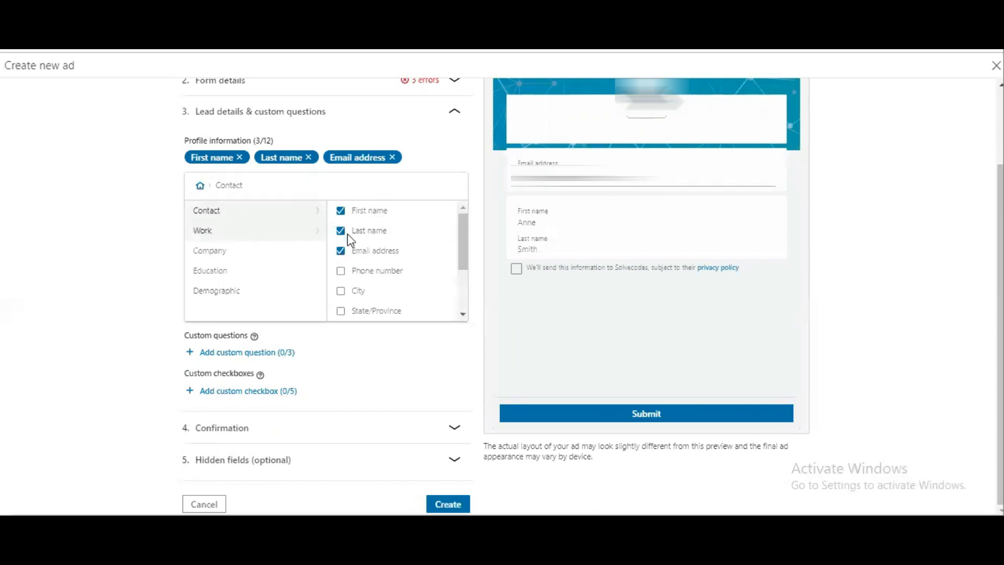
left_click(365, 267)
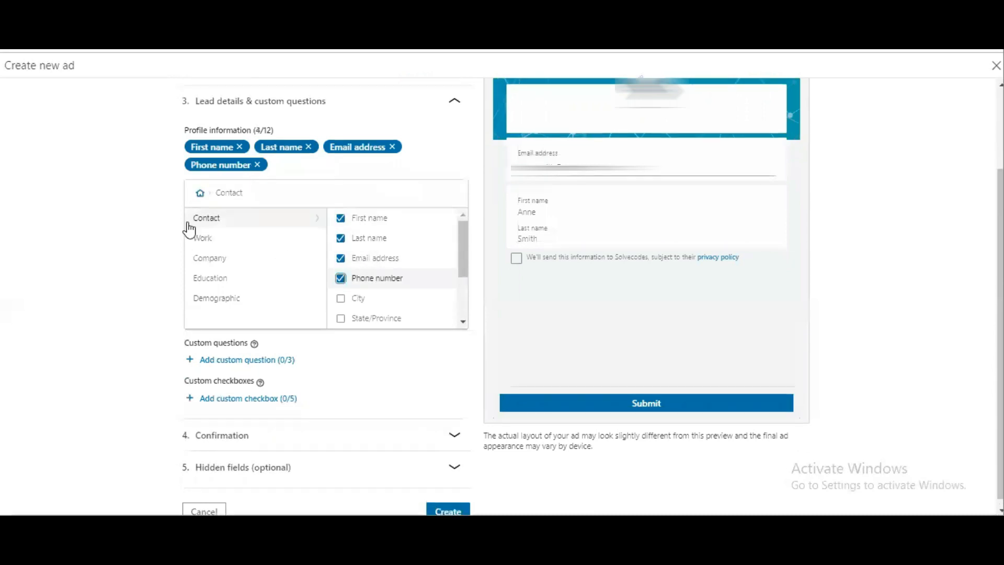
Look through the Work, Company and Education profile information available for the form.
left_click(241, 241)
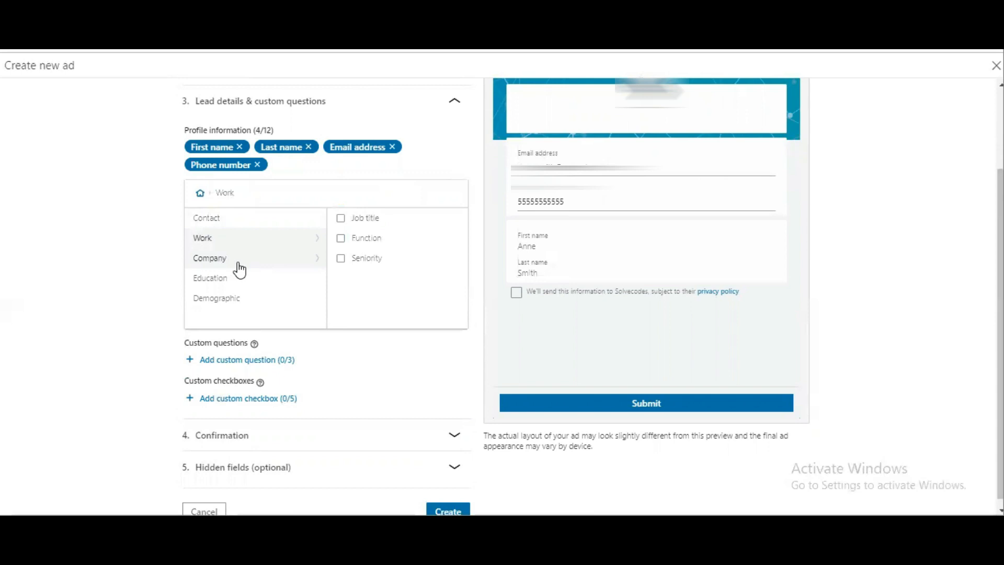
left_click(238, 262)
left_click(240, 279)
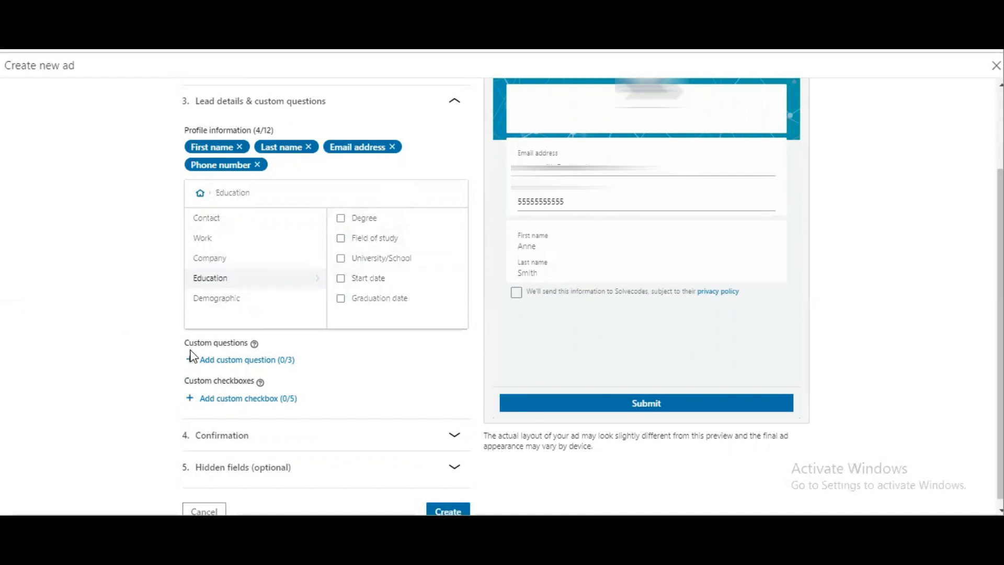
Add a blank custom question with the Single line input answer type and a blank custom checkbox to the form.
left_click(243, 360)
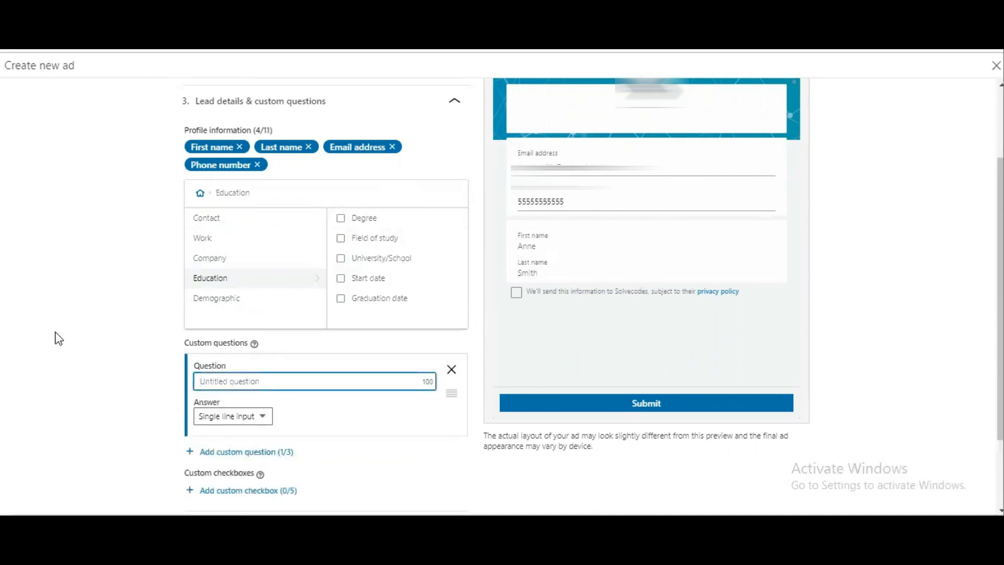
scroll(59, 338, "down", 2)
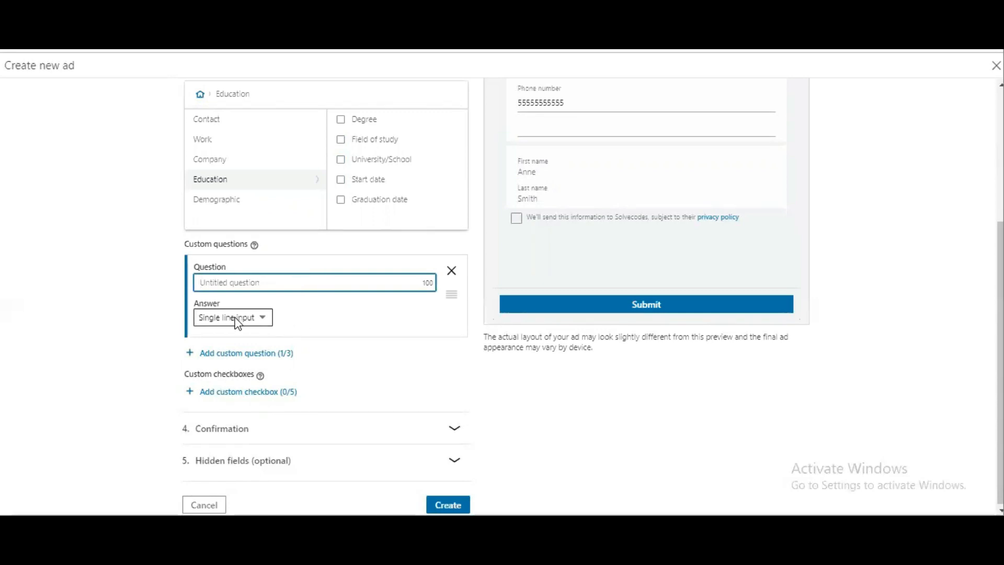
left_click(259, 320)
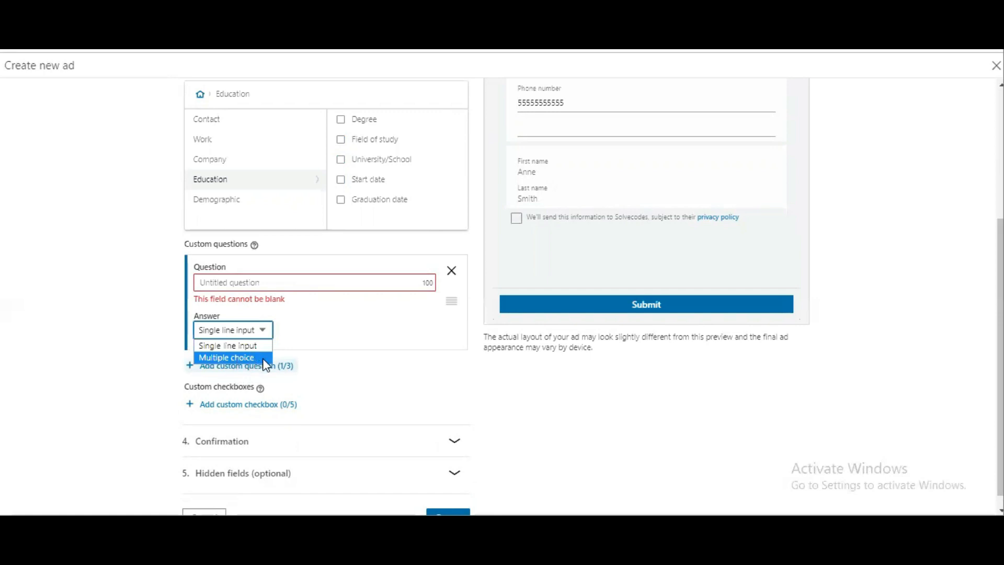
left_click(112, 363)
scroll(115, 370, "down", 1)
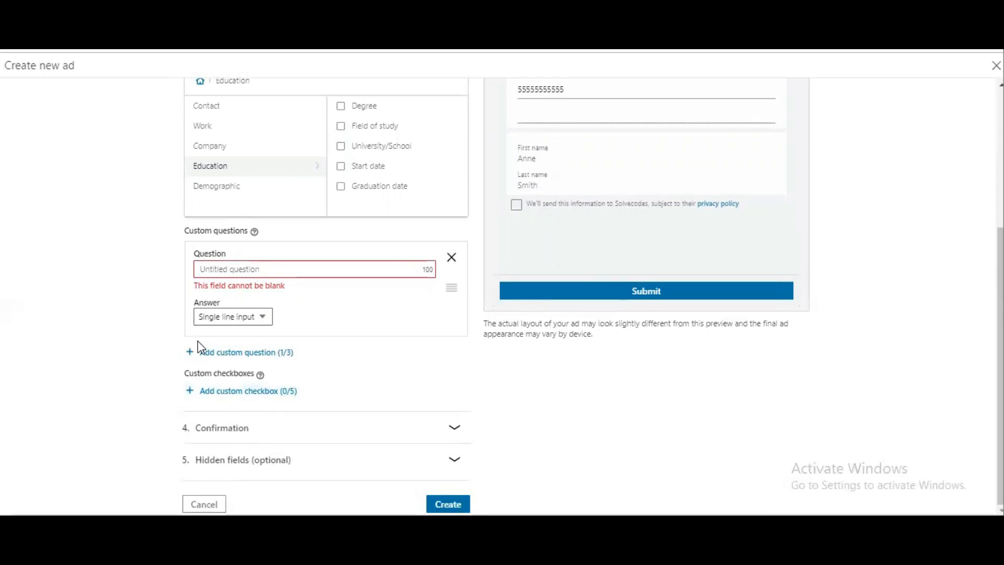
left_click(246, 401)
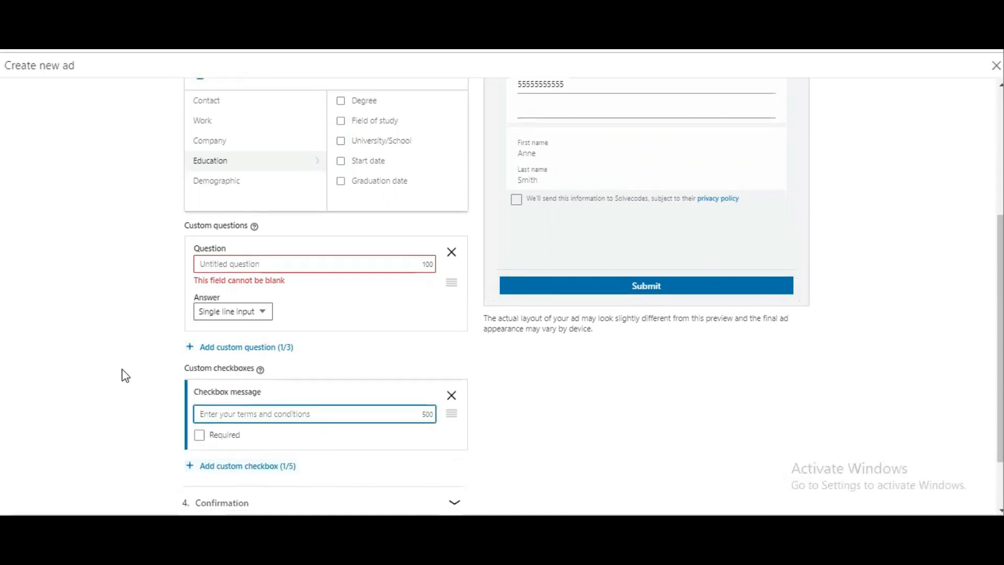
Examine the form's thank-you message, landing page URL and call-to-action settings, and the optional hidden fields section.
scroll(121, 369, "down", 2)
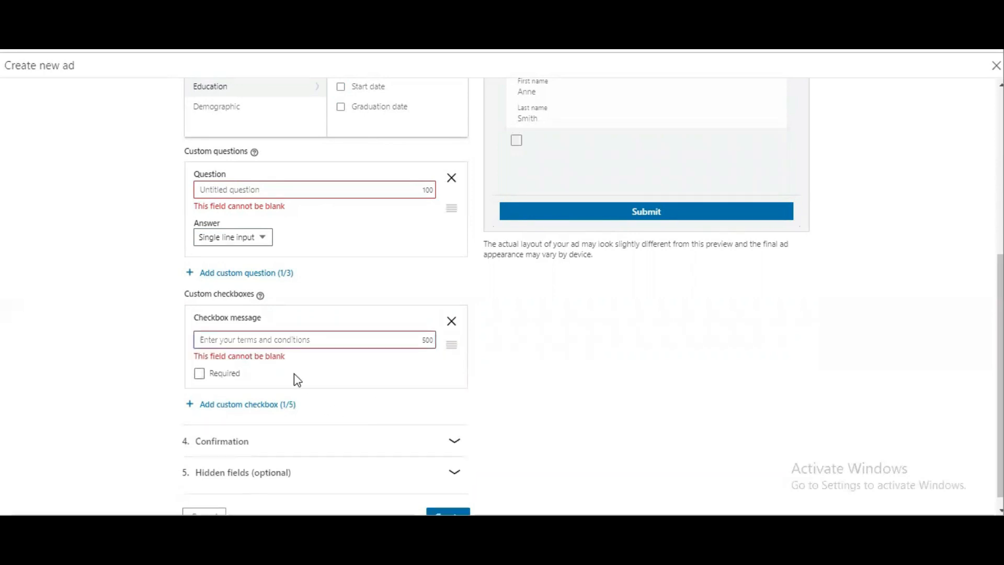
left_click(310, 445)
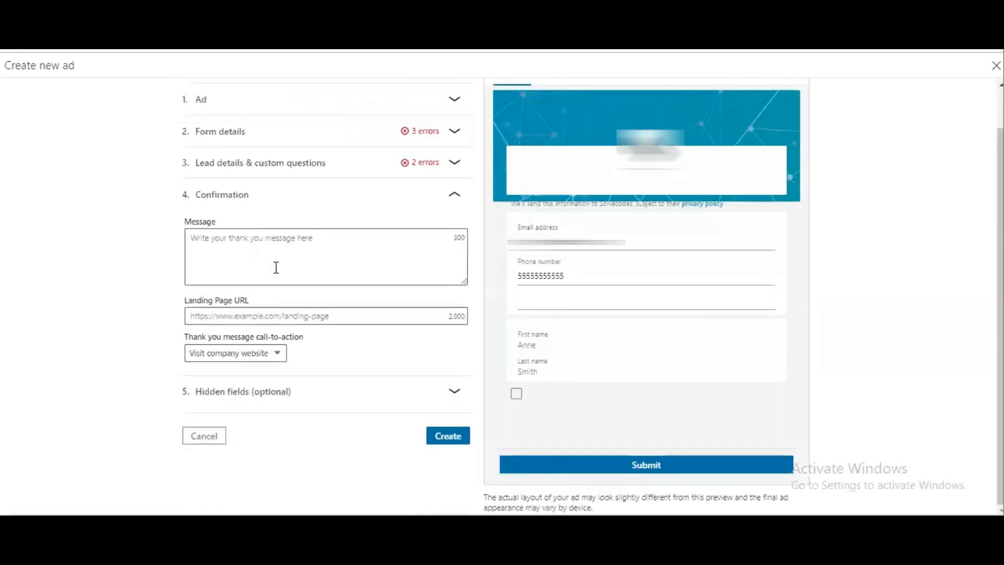
left_click(246, 262)
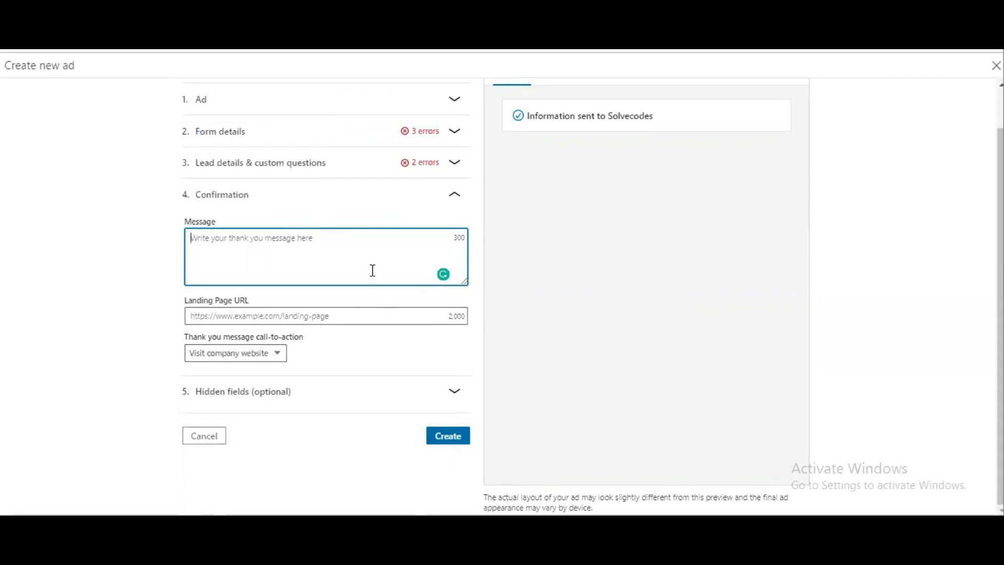
left_click(218, 318)
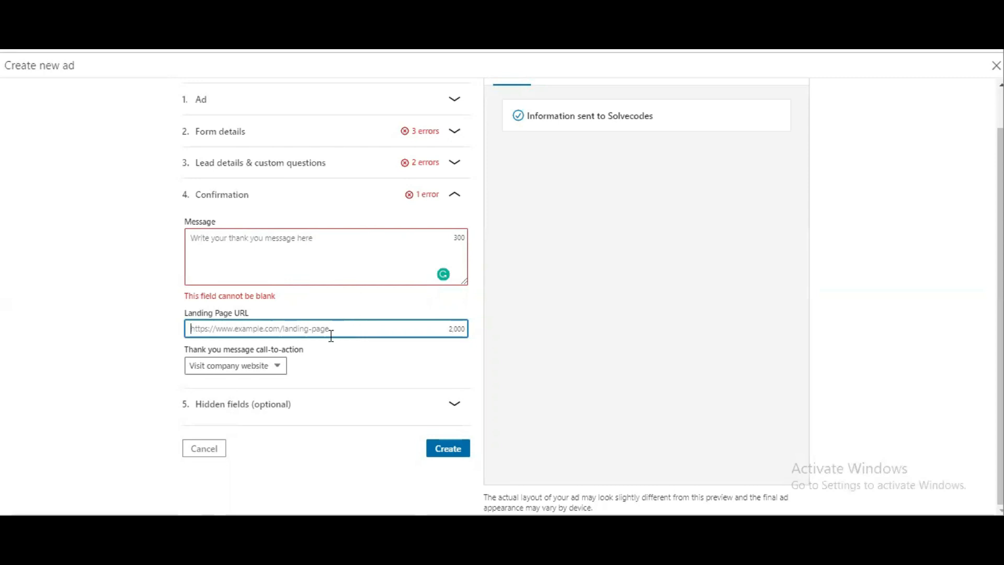
left_click(264, 372)
left_click(193, 396)
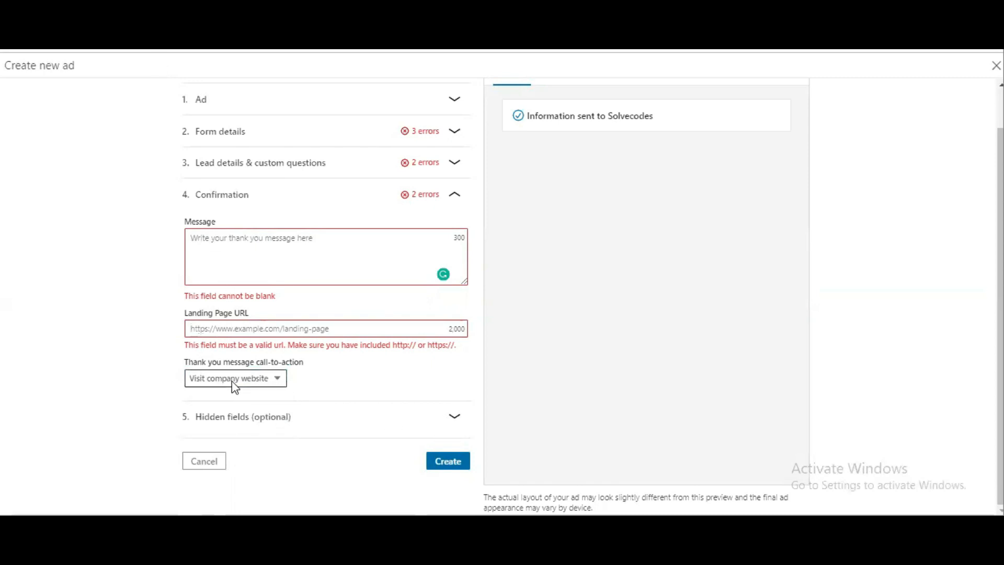
left_click(327, 417)
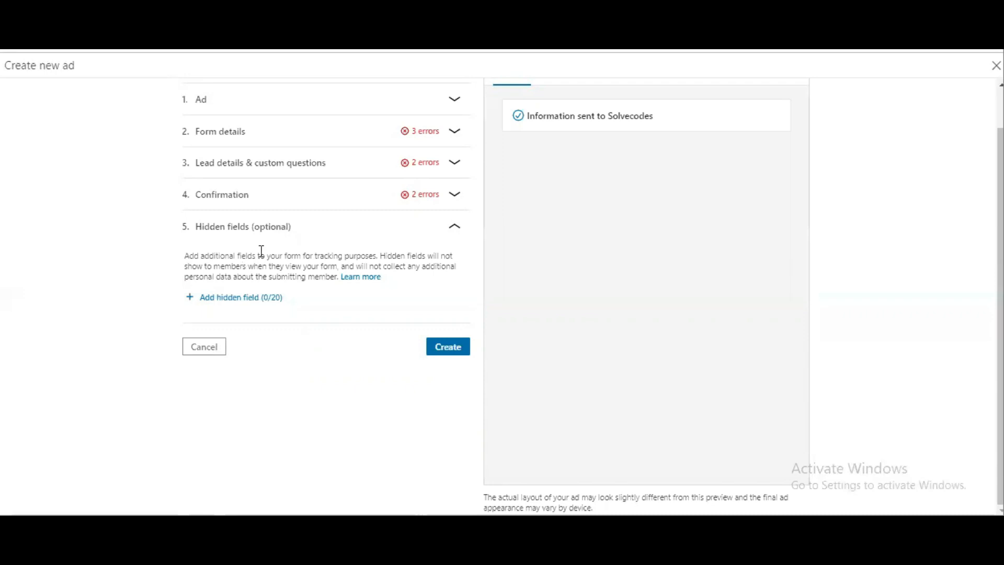
Try out a hidden form field named Marketing Person with a person's first name as its value, and remove it.
left_click(249, 298)
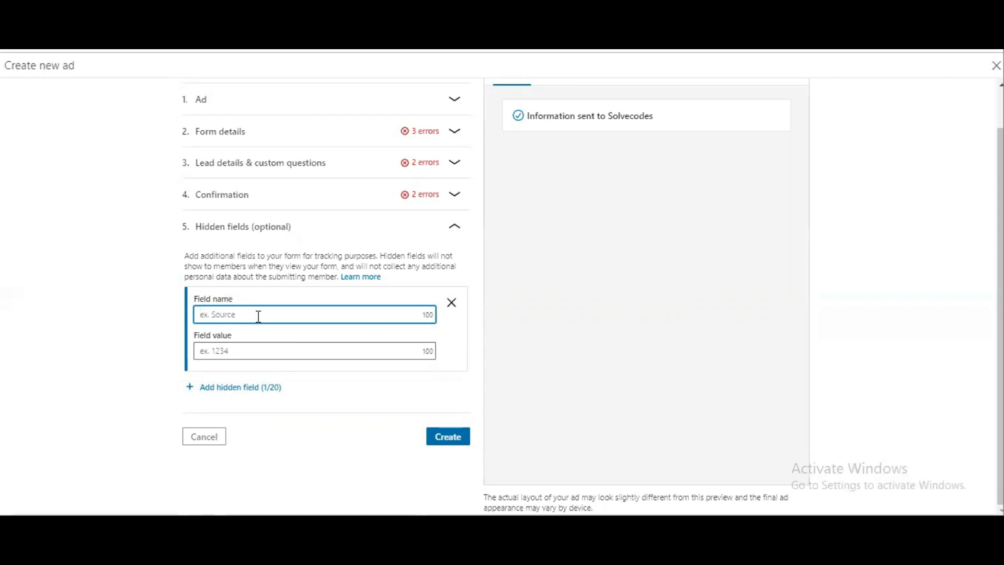
type("Marketing Person")
key("Tab")
type("Faisal")
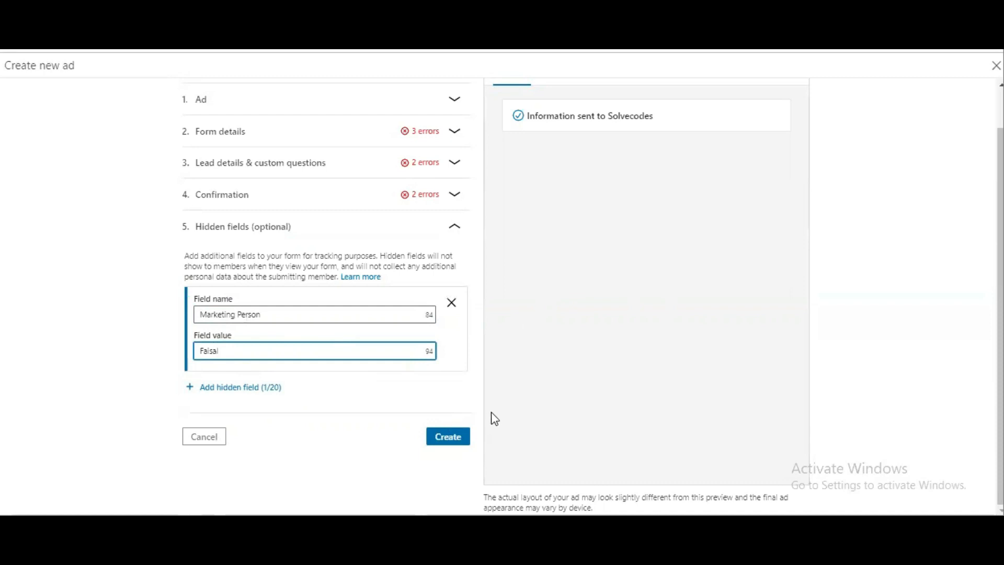
left_click(451, 303)
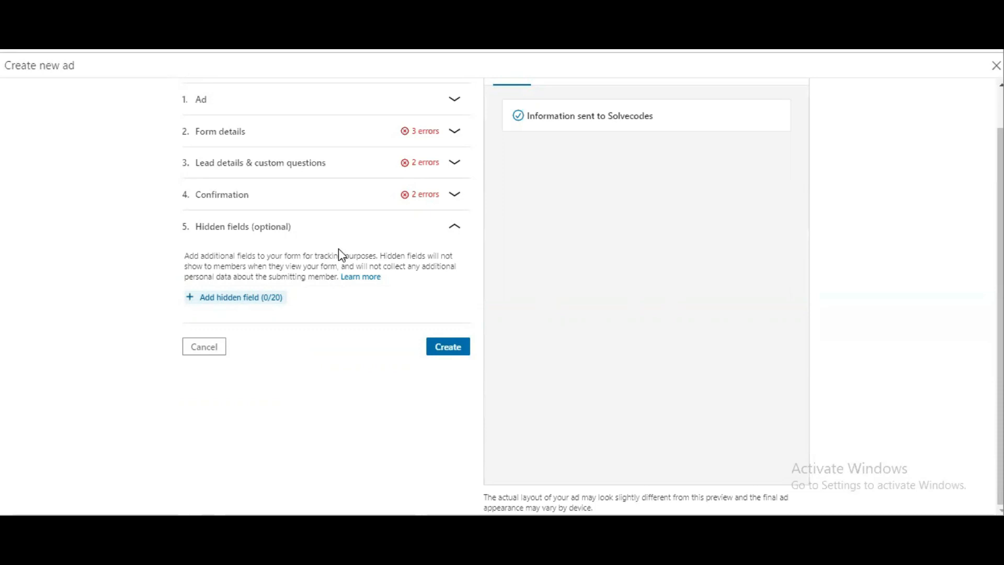
Choose the existing Lead Generation form in the ad's form details instead of creating a new one.
scroll(325, 264, "up", 1)
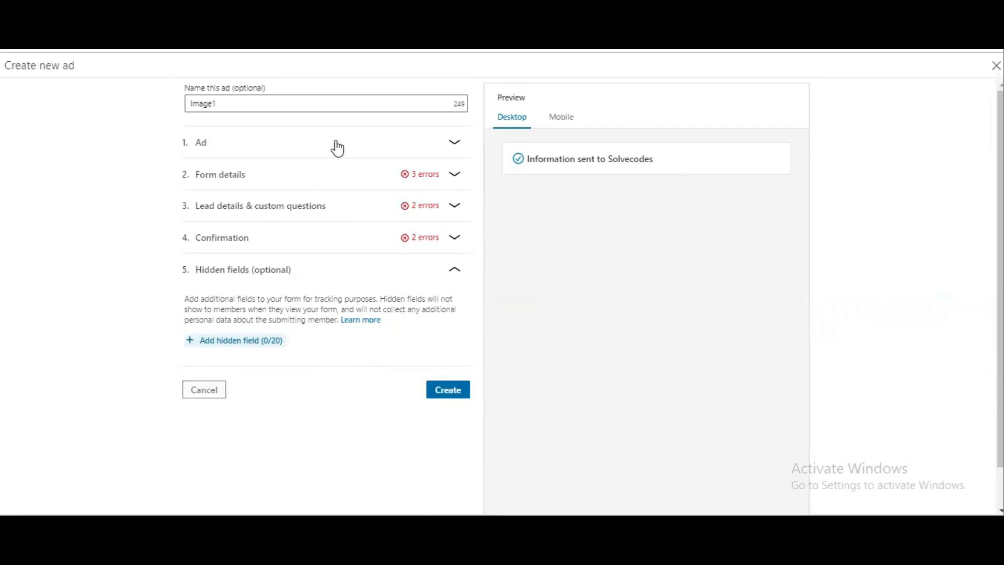
left_click(334, 104)
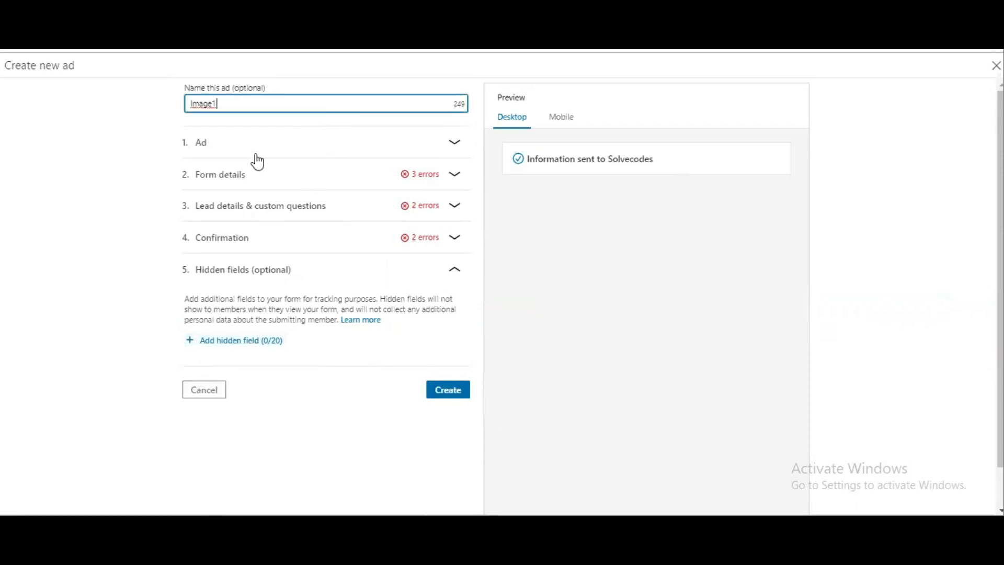
left_click(244, 173)
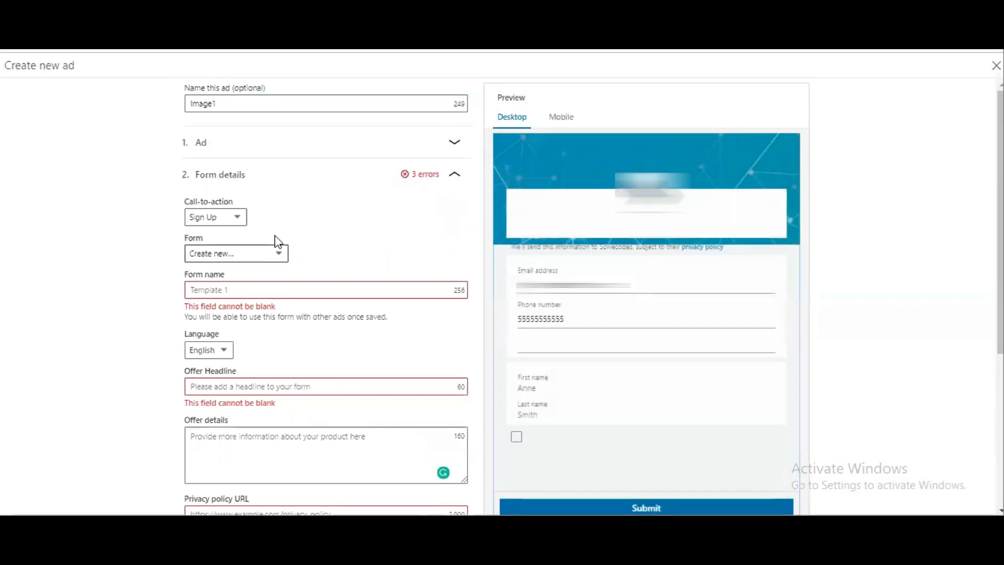
left_click(255, 253)
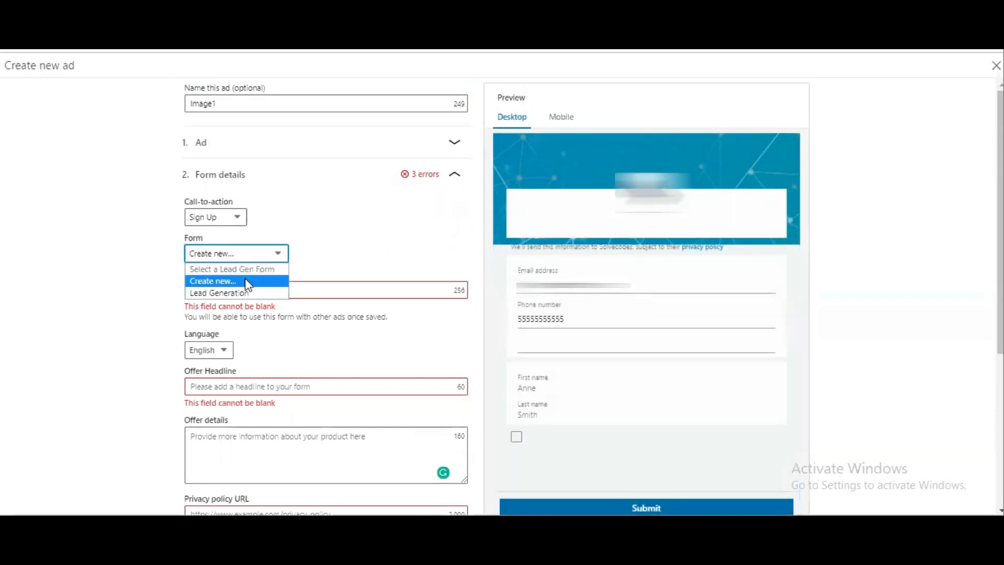
left_click(236, 292)
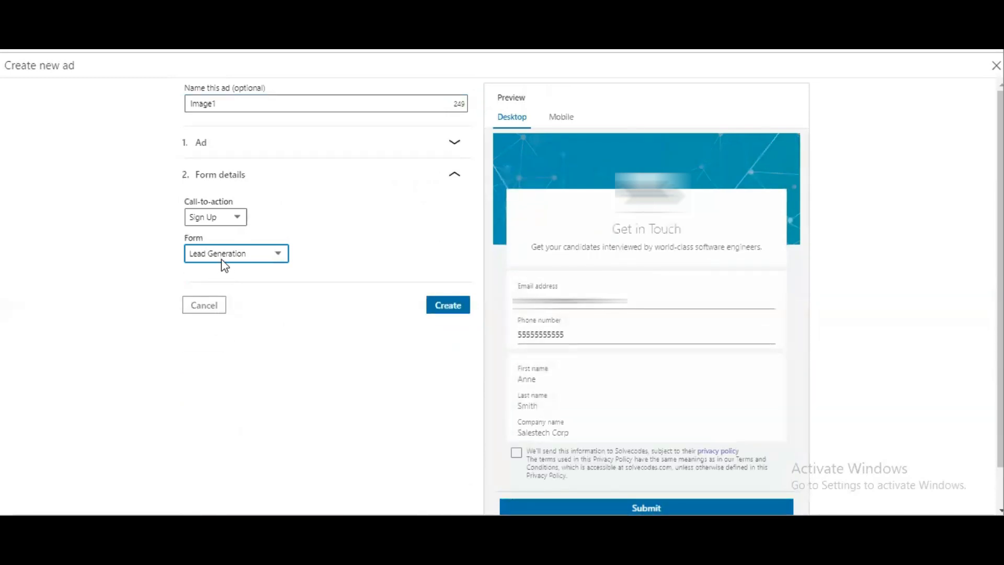
Set the form's call-to-action to Learn More and create the Image1 ad.
left_click(197, 222)
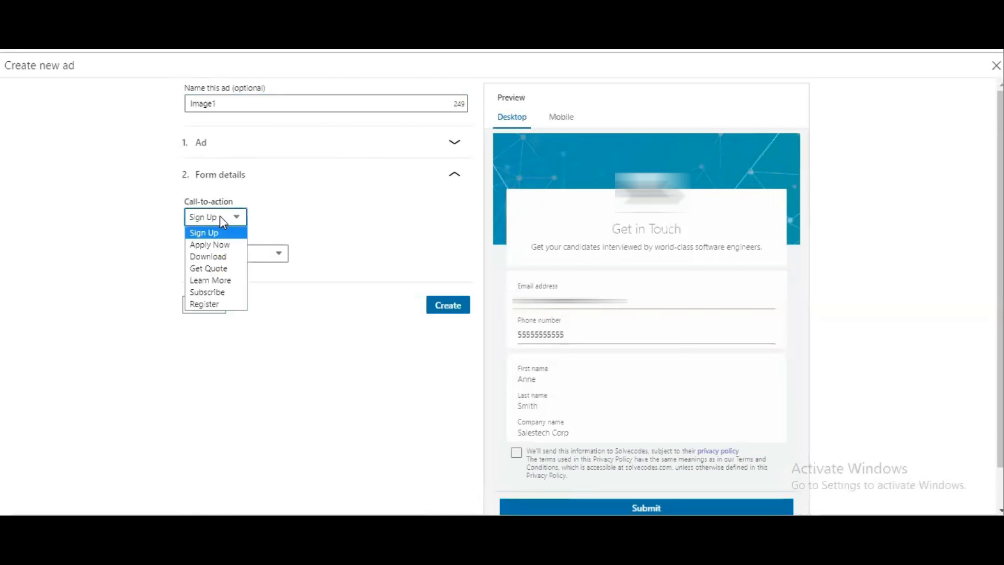
left_click(235, 281)
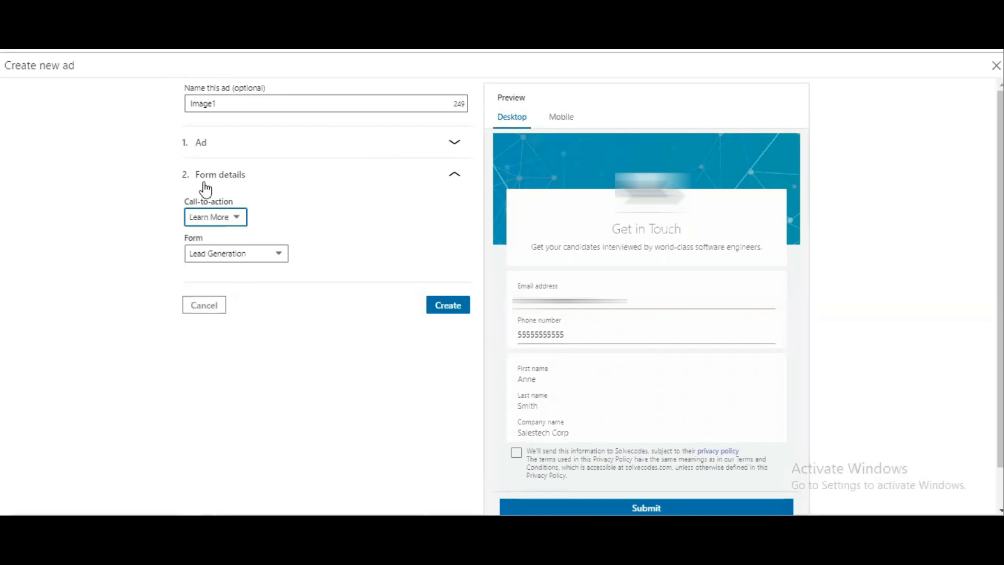
left_click(448, 306)
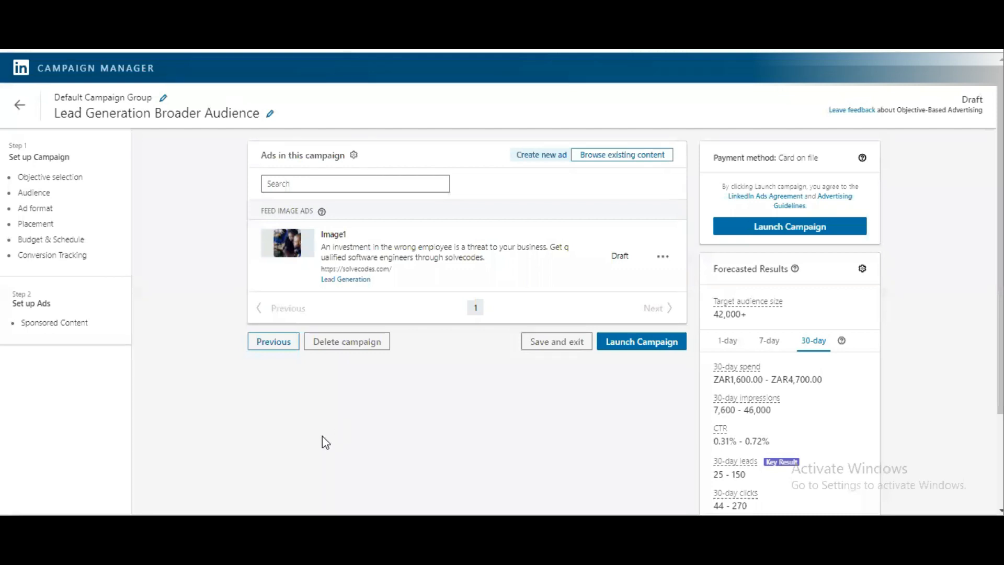
Duplicate the Image1 ad, replace its picture with true-agency-o4UhdLv5jbQ-unsplash.jpg from Downloads, and create the copy.
left_click(663, 257)
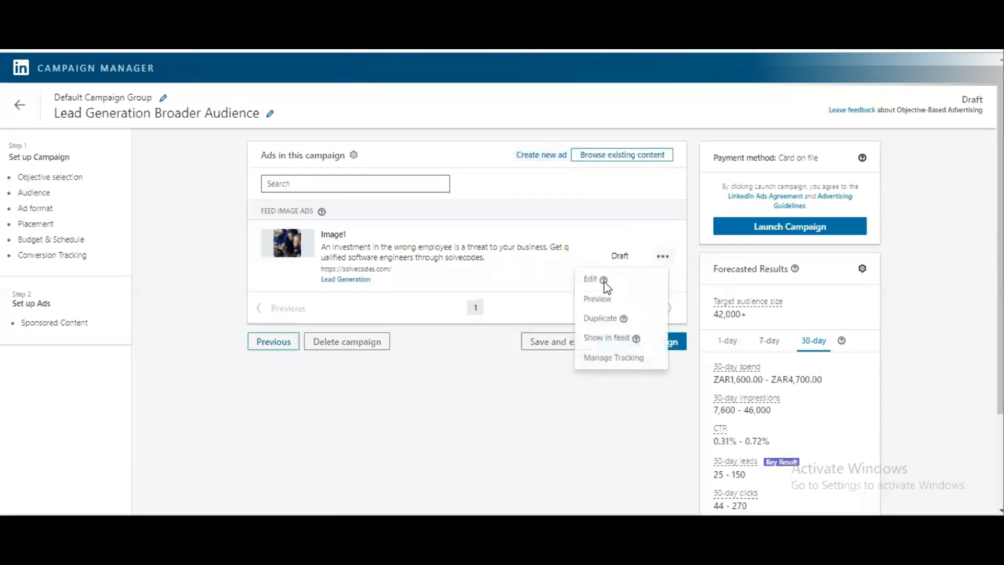
left_click(601, 320)
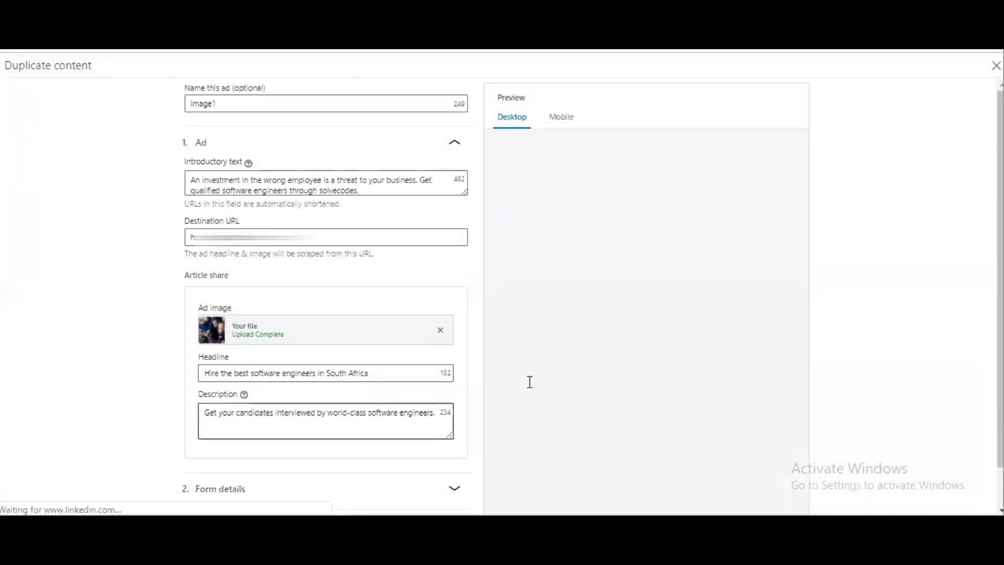
left_click(440, 331)
left_click(408, 330)
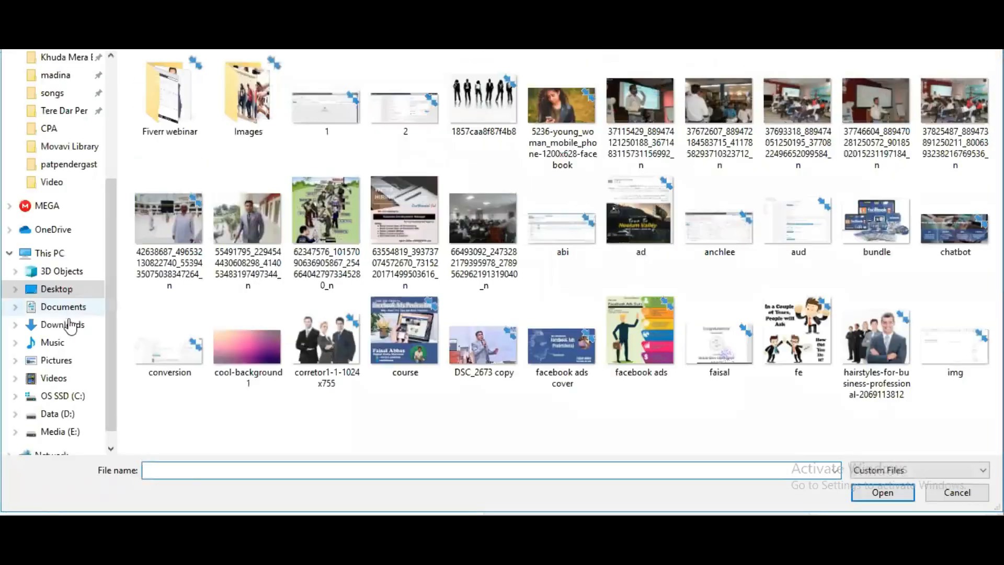
left_click(68, 324)
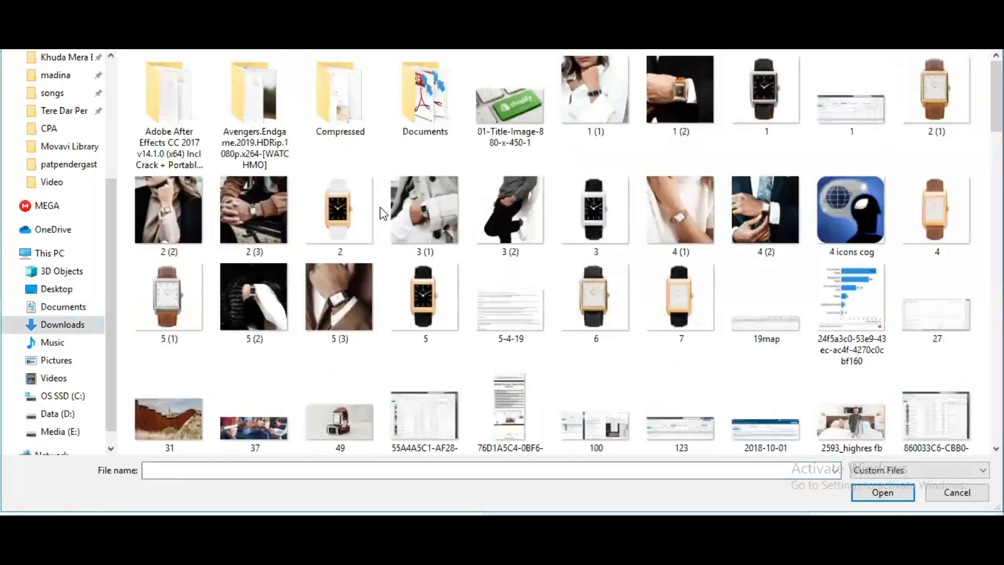
left_click(472, 258)
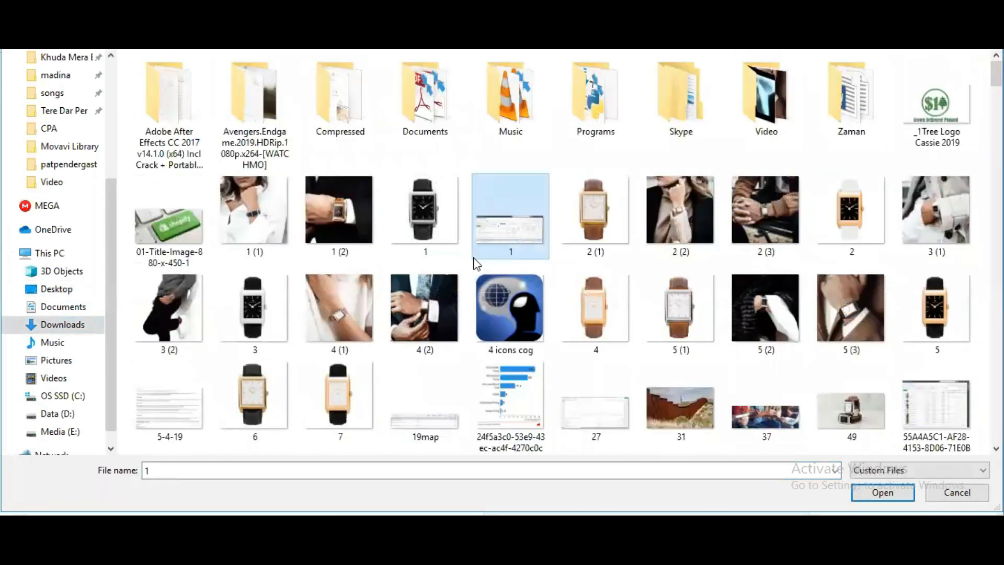
type("tra")
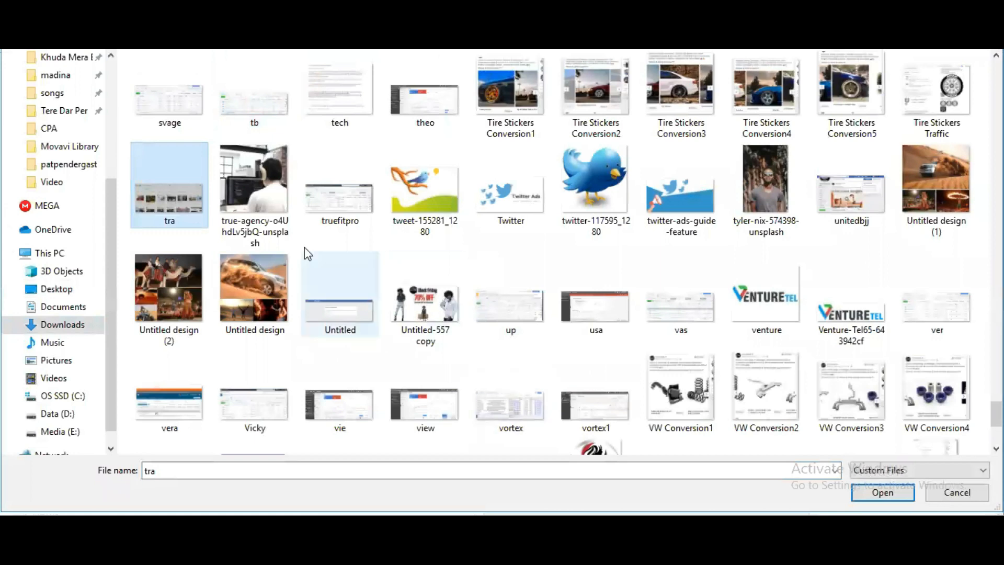
double_click(248, 193)
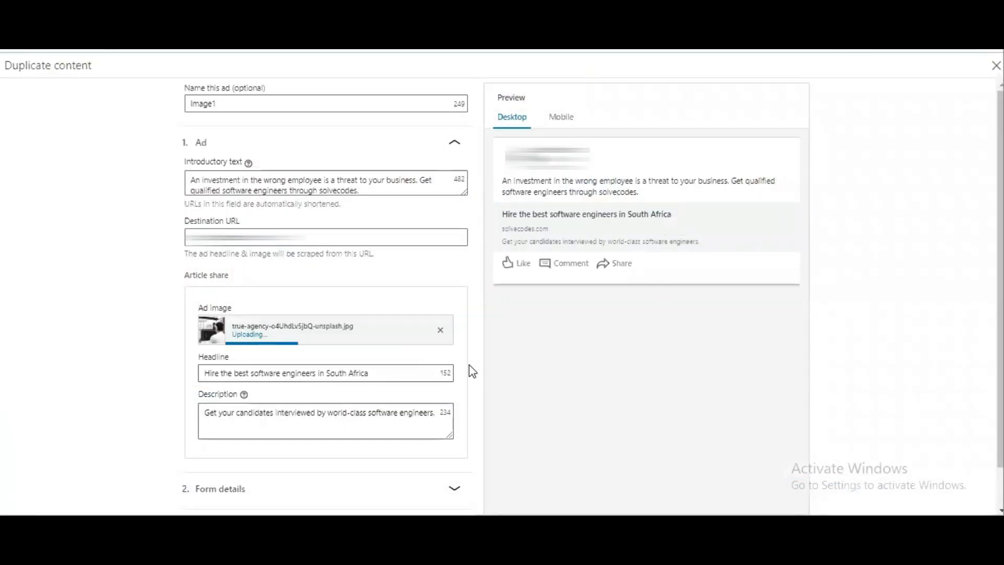
scroll(479, 372, "down", 1)
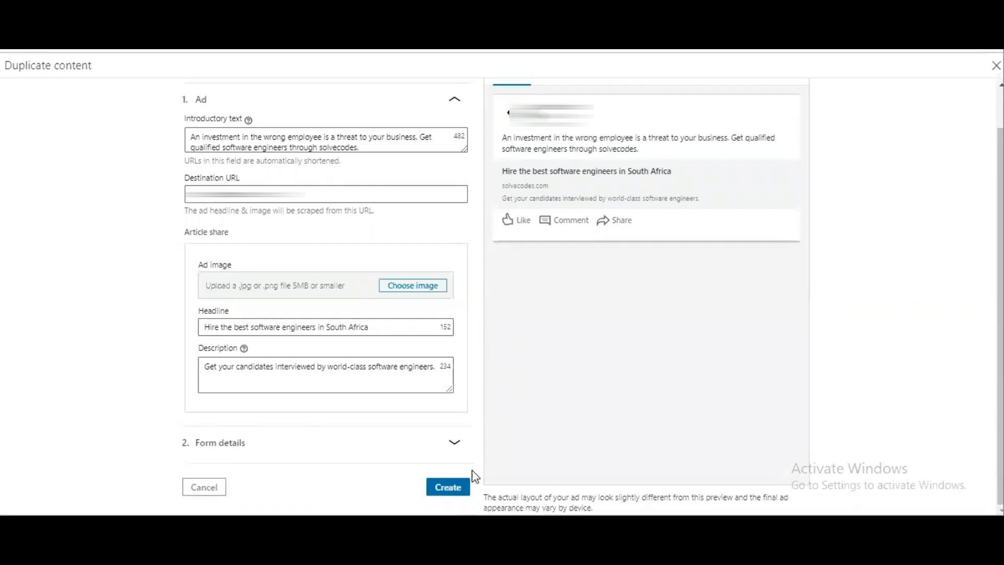
left_click(453, 493)
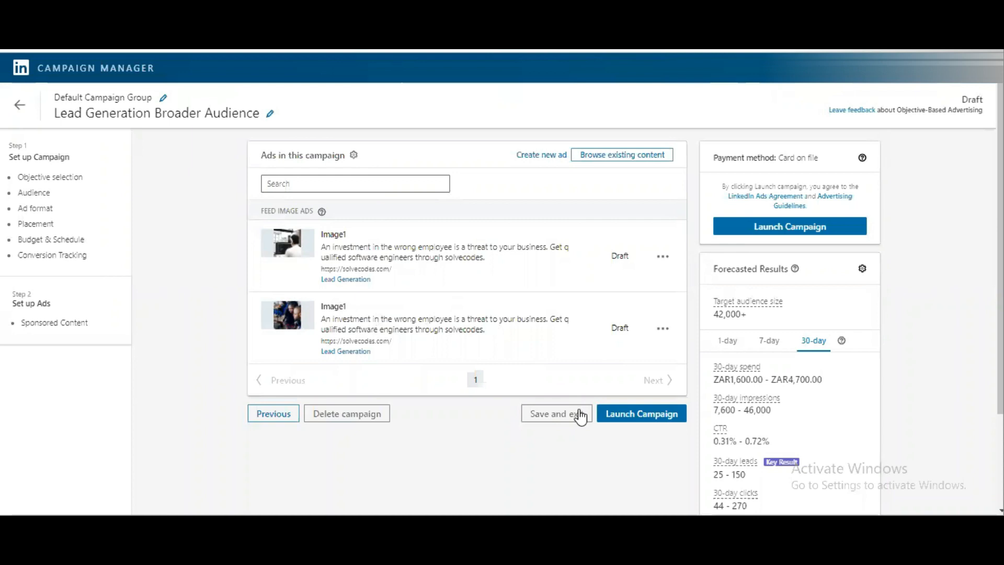
Launch the Lead Generation Broader Audience campaign and go to the account overview.
left_click(640, 416)
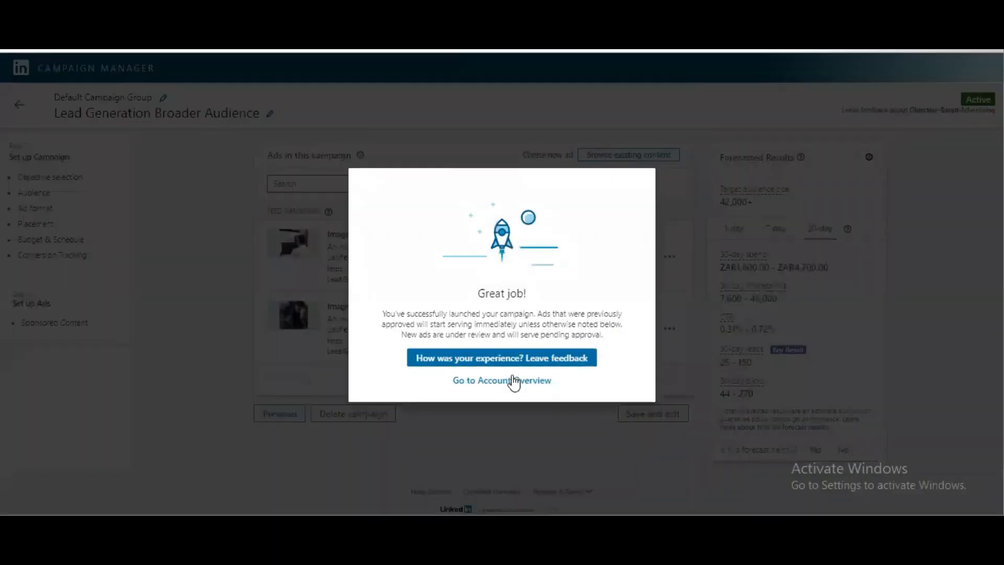
left_click(477, 383)
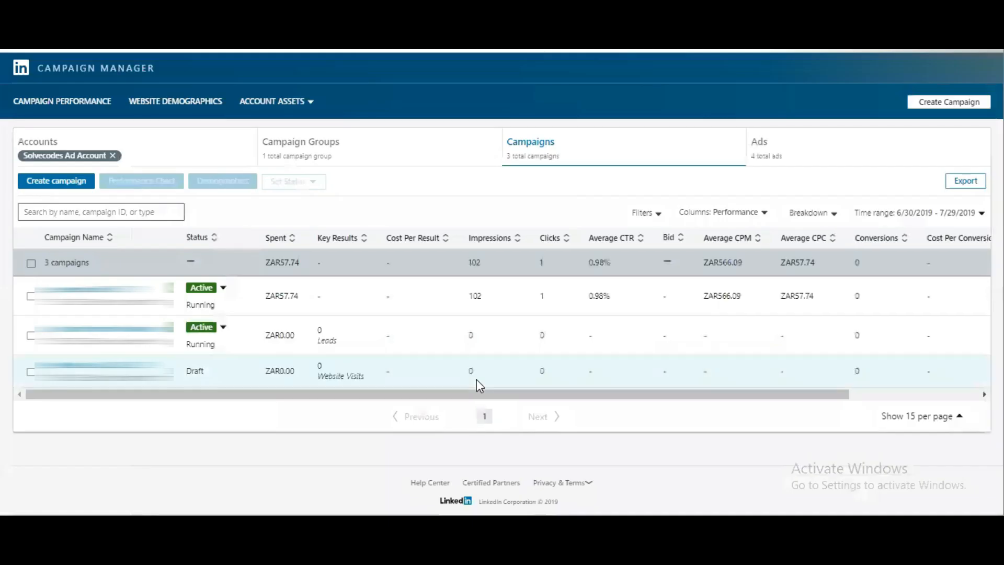